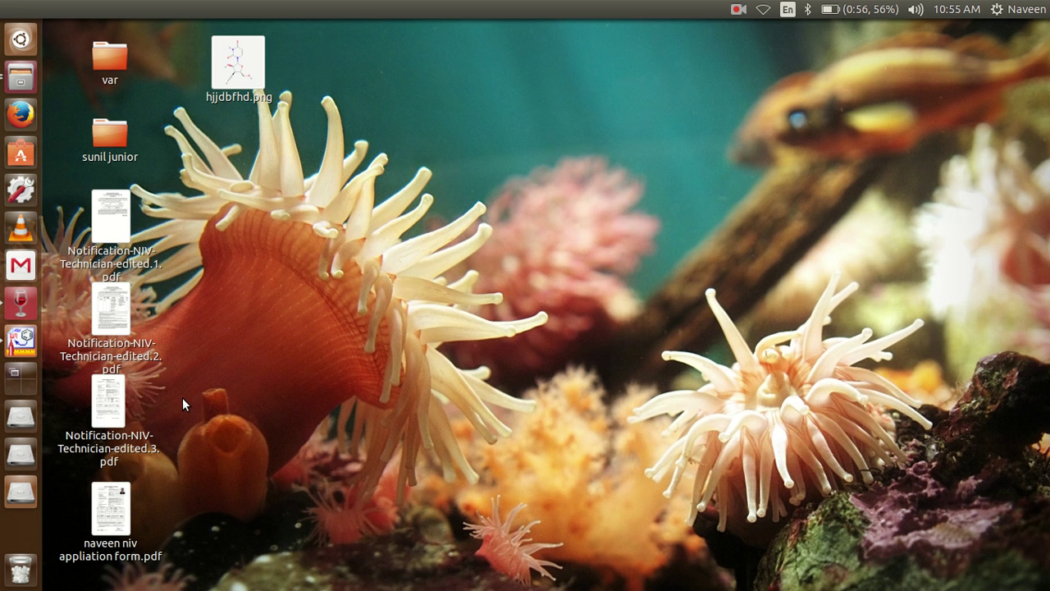
Open ACD/ChemSketch, dismiss its freeware notice and tile its window to the right half of the screen
click(33, 347)
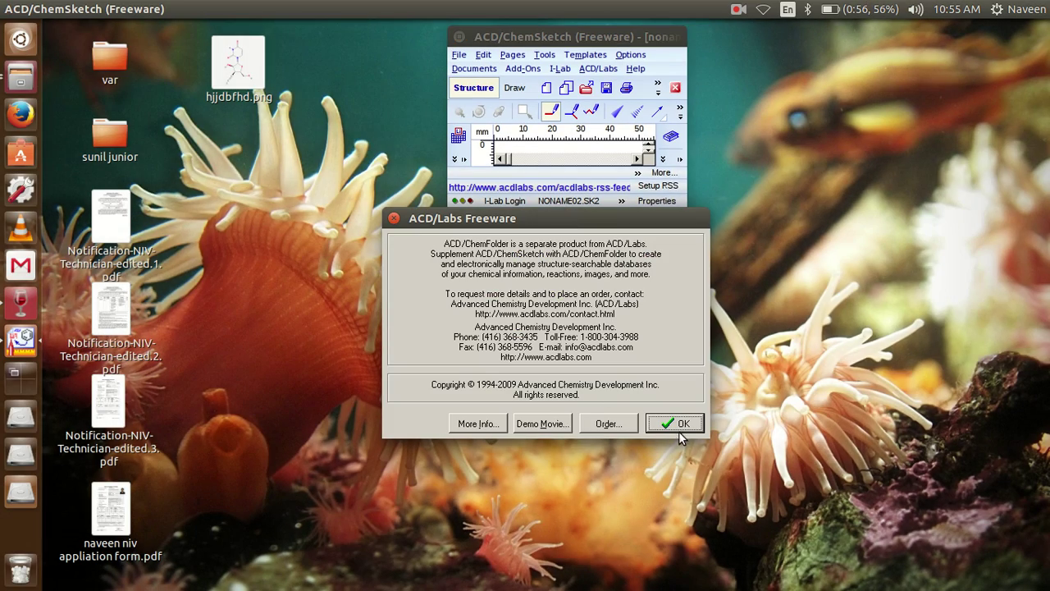
click(676, 423)
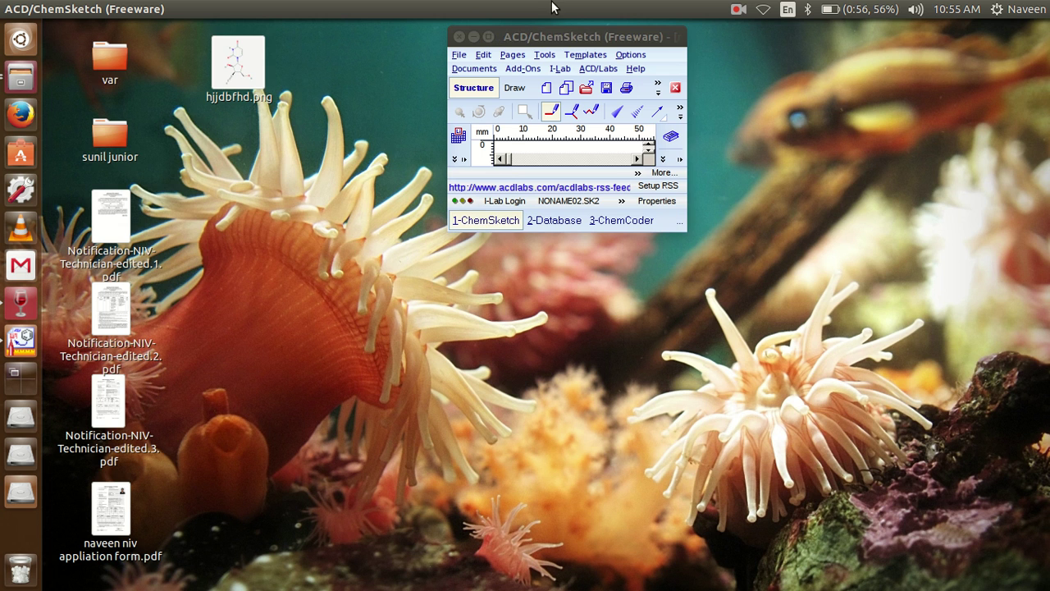
double_click(554, 41)
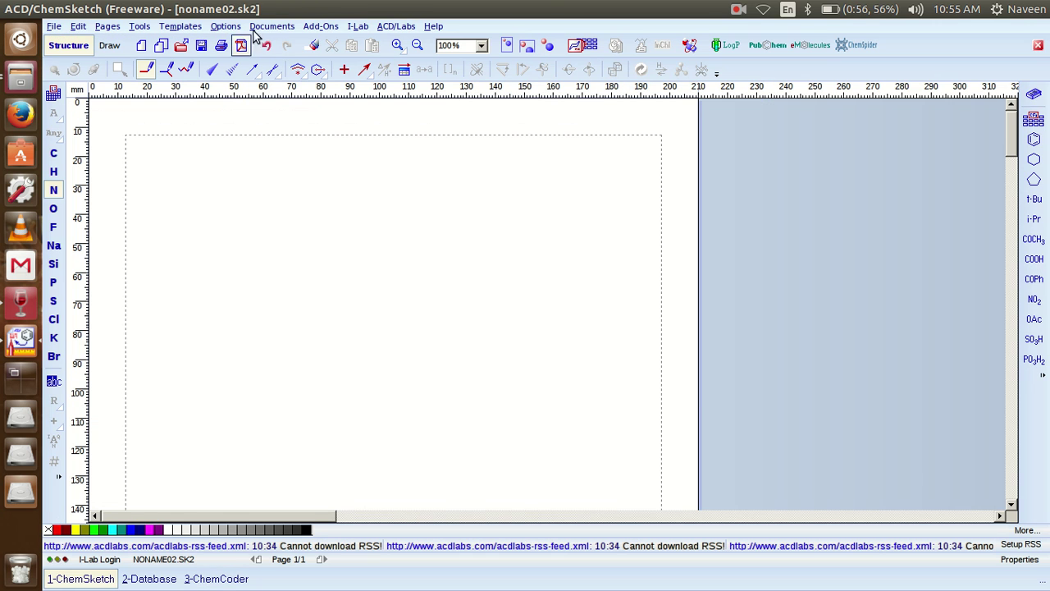
drag(311, 17, 1047, 315)
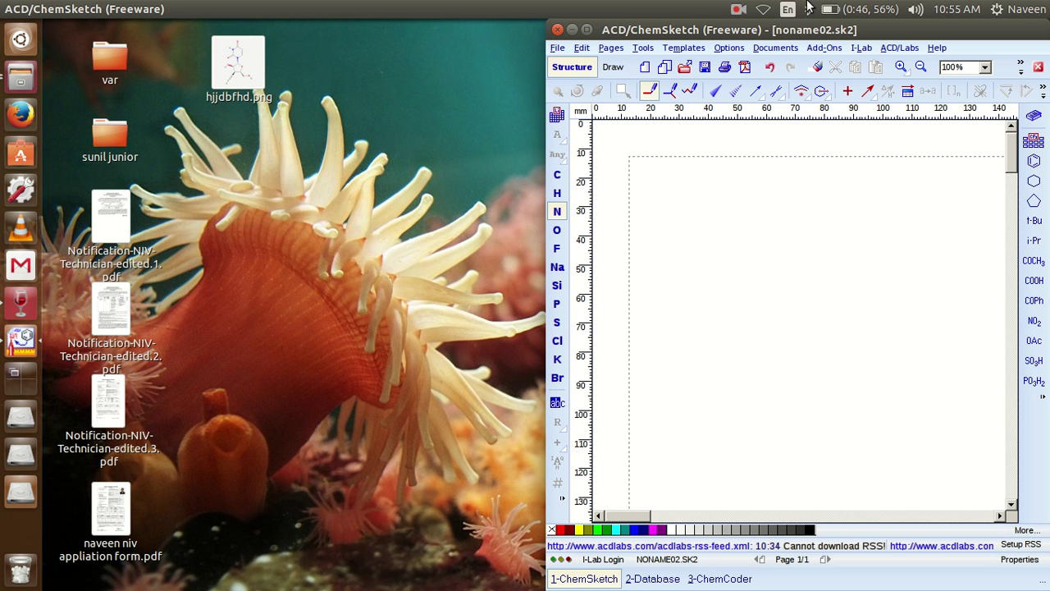
Open the reference image hjjdbfhd.png from the desktop, tile it beside the drawing window and return to ChemSketch
click(242, 72)
double_click(241, 72)
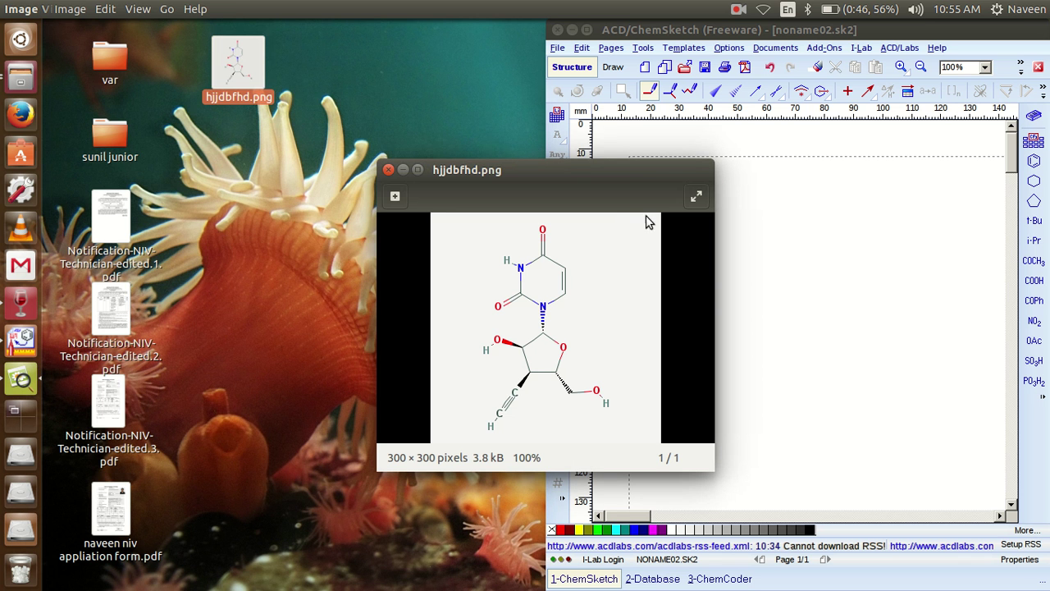
drag(637, 169, 2, 339)
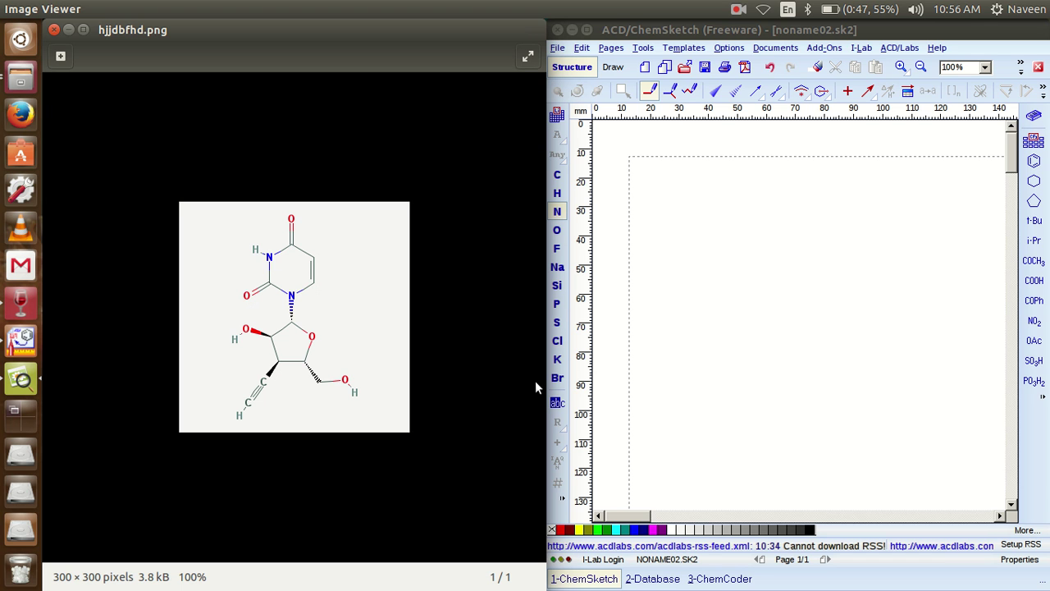
click(837, 33)
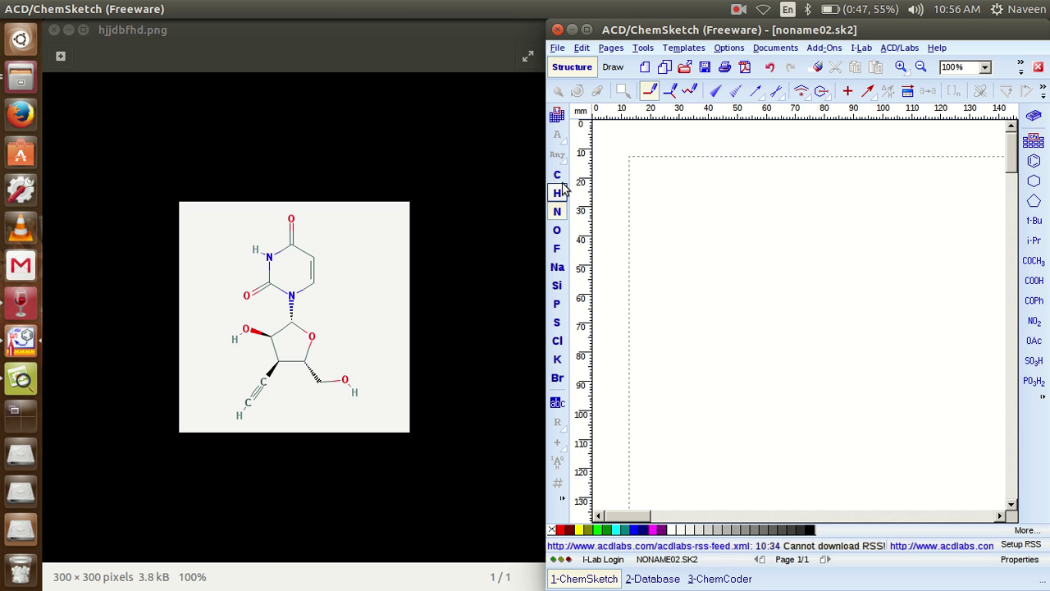
click(557, 248)
click(558, 210)
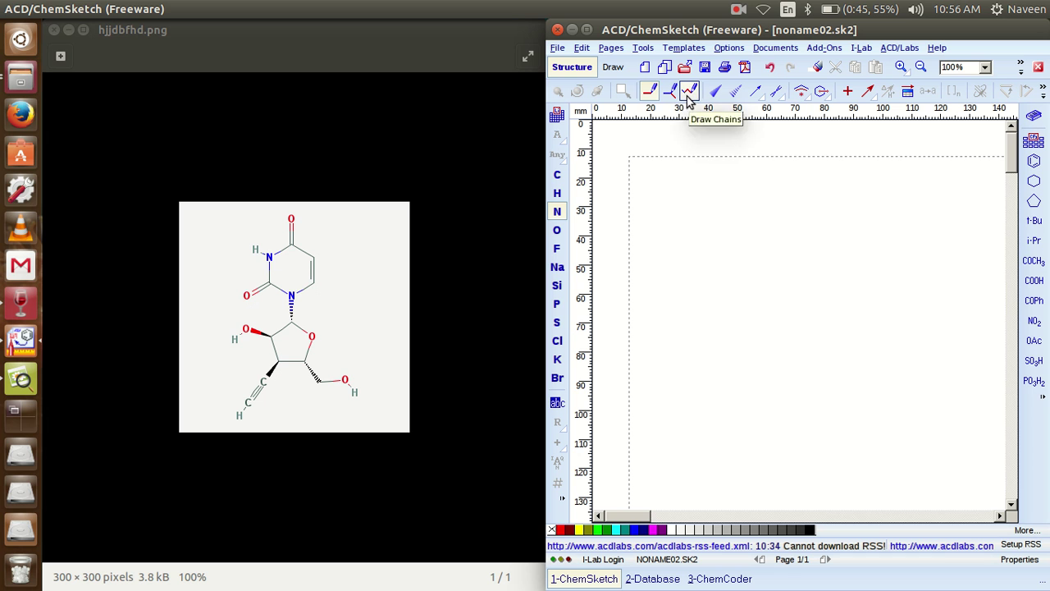
click(782, 98)
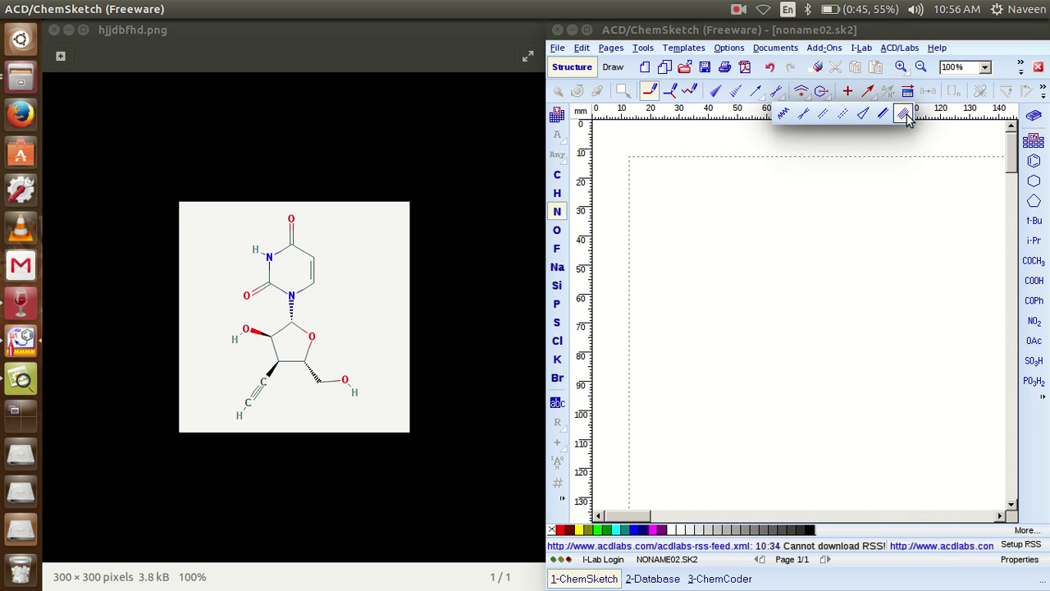
drag(837, 164, 820, 178)
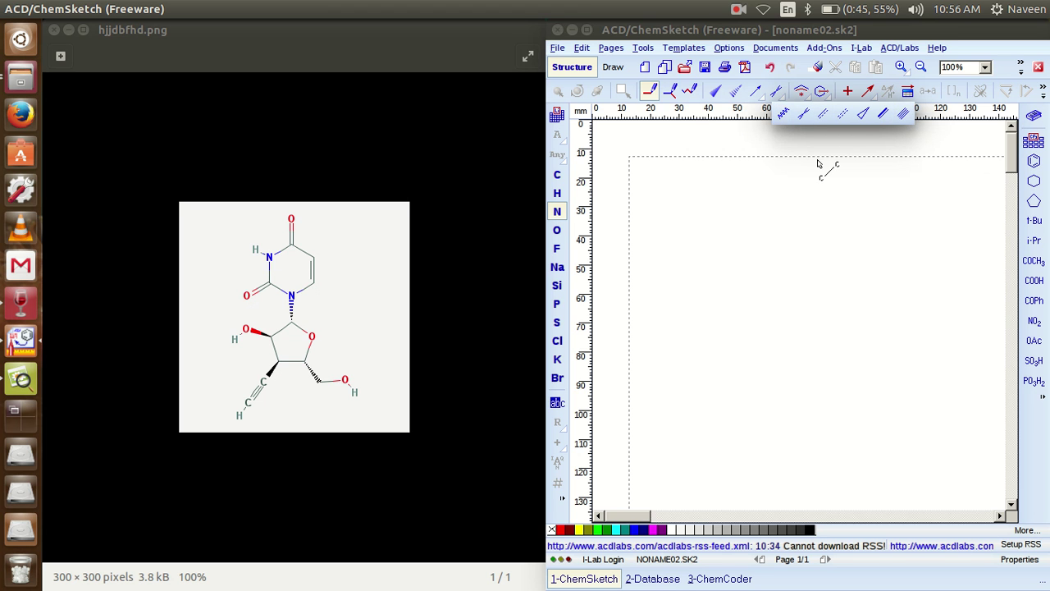
click(819, 161)
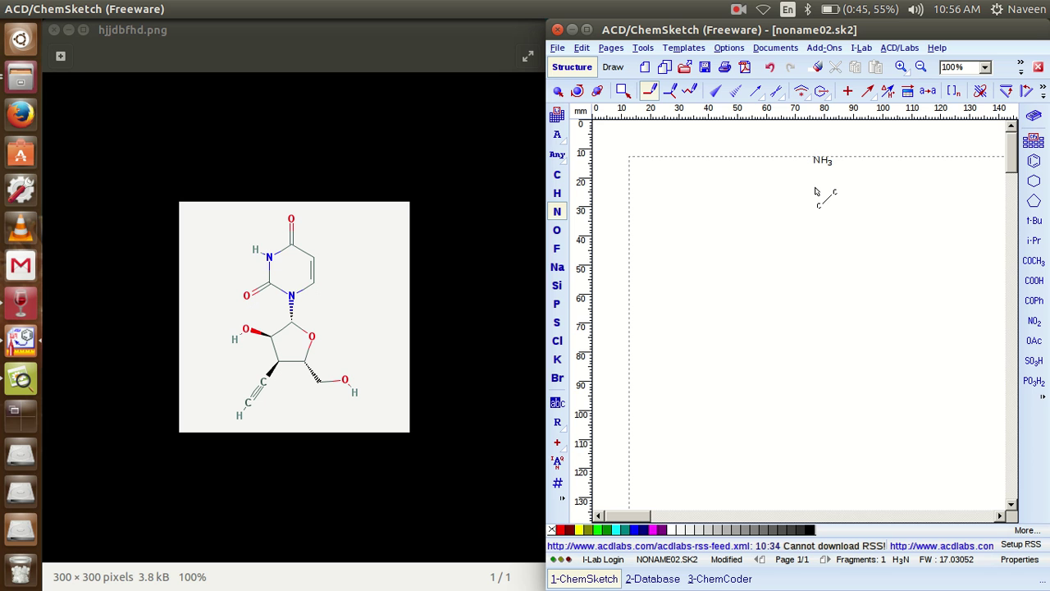
click(855, 156)
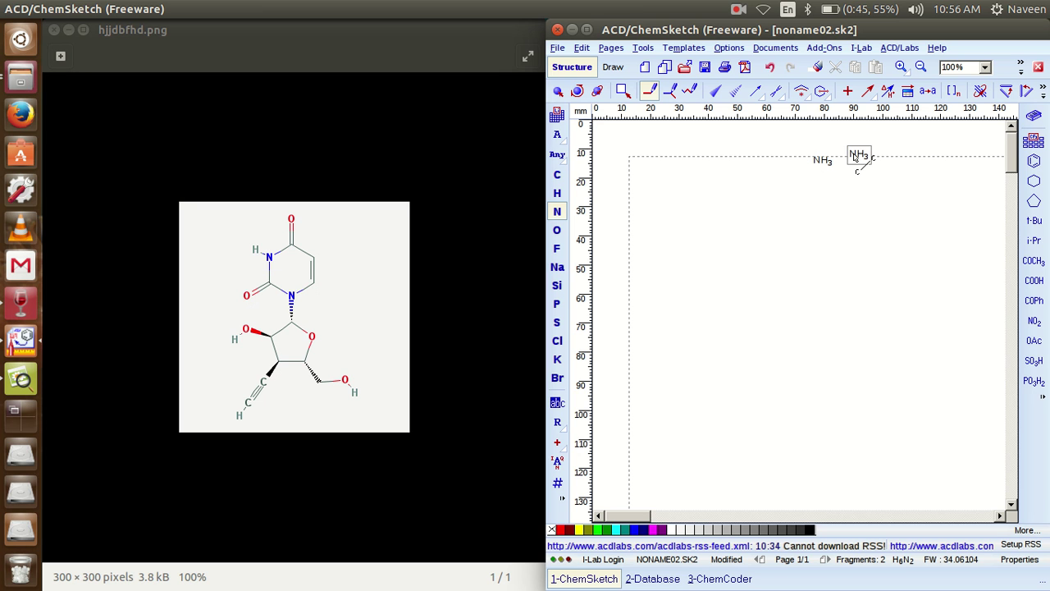
key(ctrl+z)
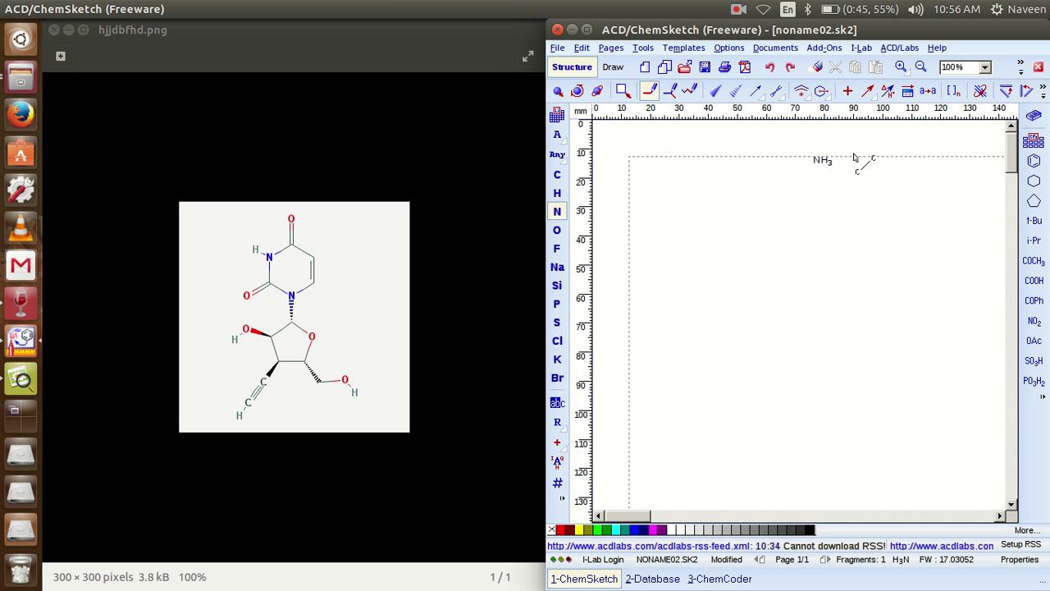
key(ctrl+z)
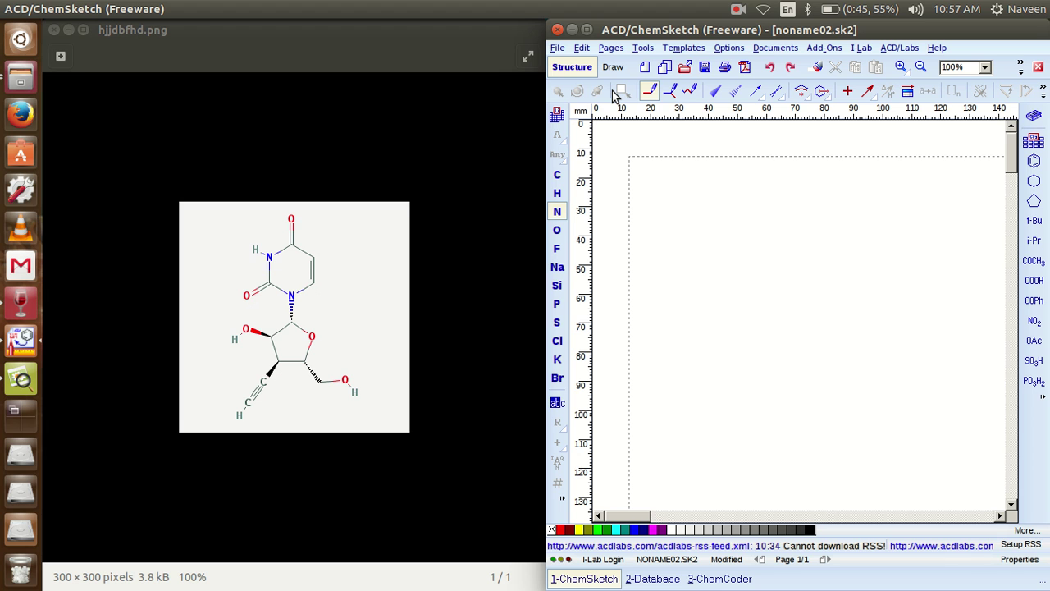
drag(634, 216, 651, 204)
key(ctrl+z)
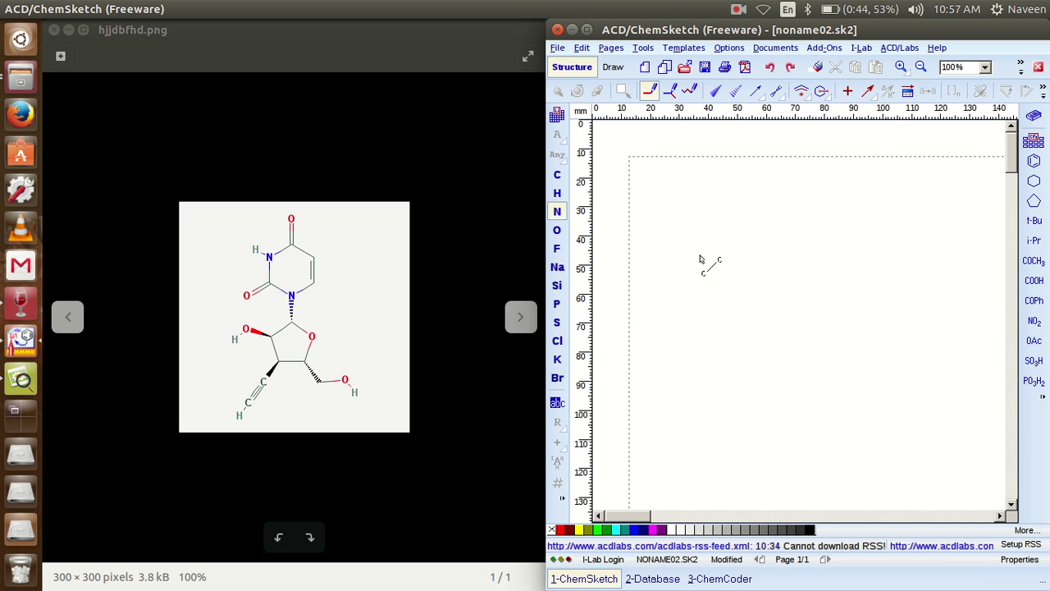
Place a cyclopentane ring in the lower middle of the empty page
click(1033, 207)
click(1033, 202)
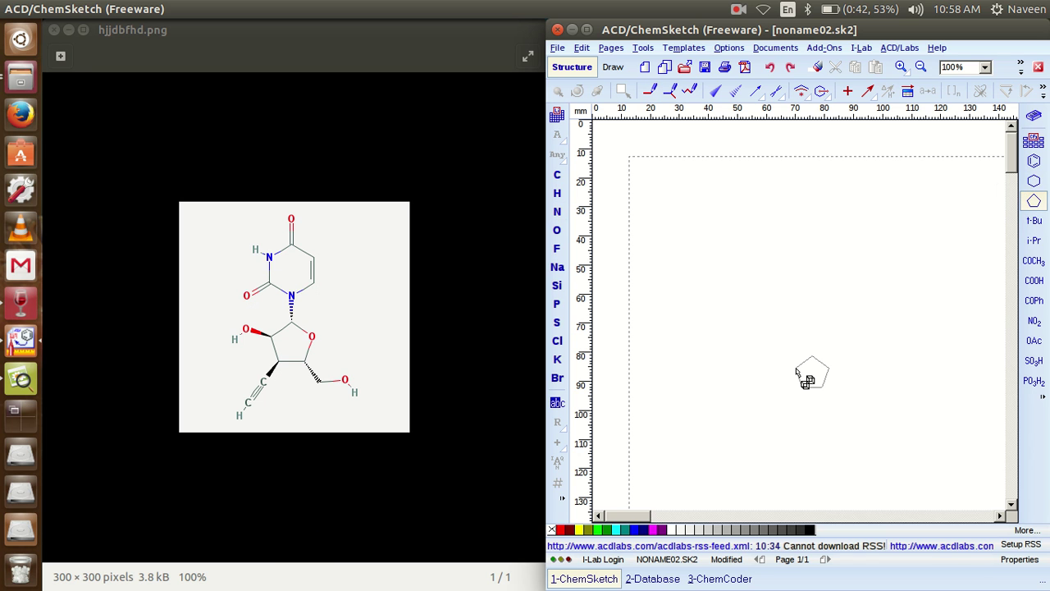
click(796, 371)
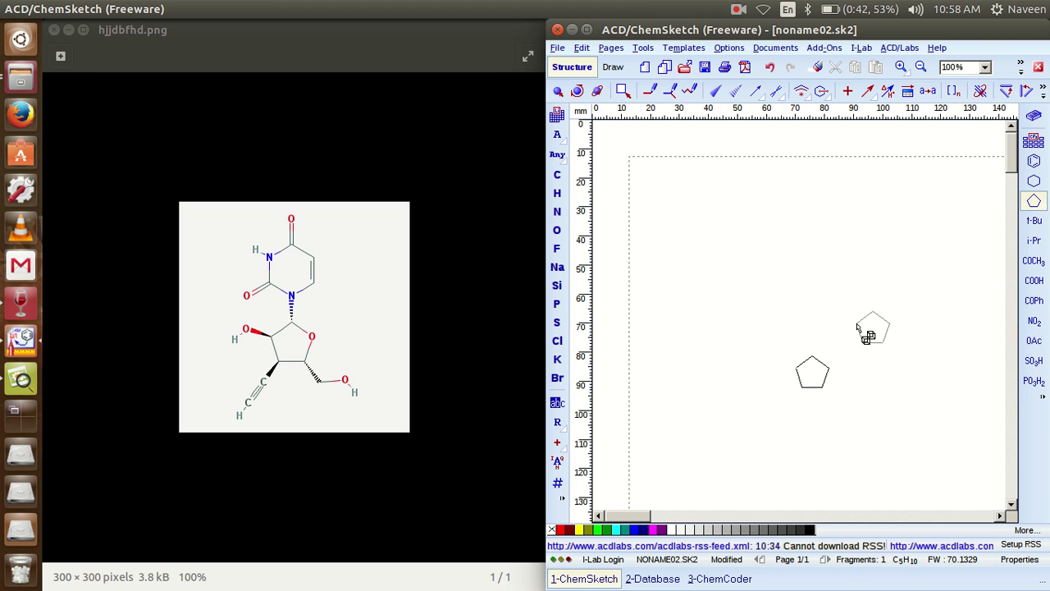
Attach a cyclohexane ring to the top vertex of the cyclopentane and change the connecting bond to a hashed stereo bond
click(986, 71)
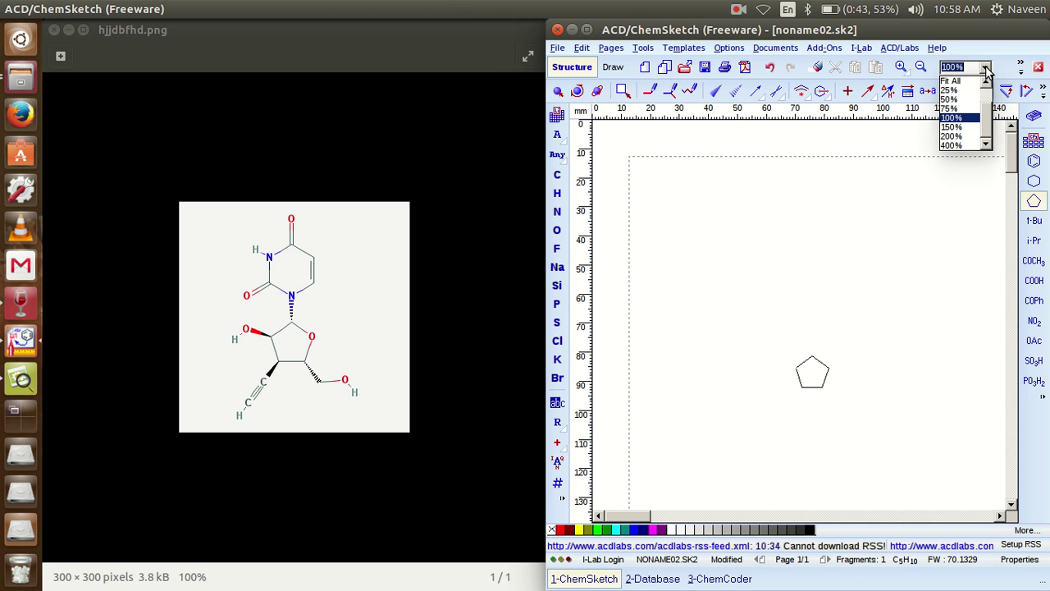
click(954, 127)
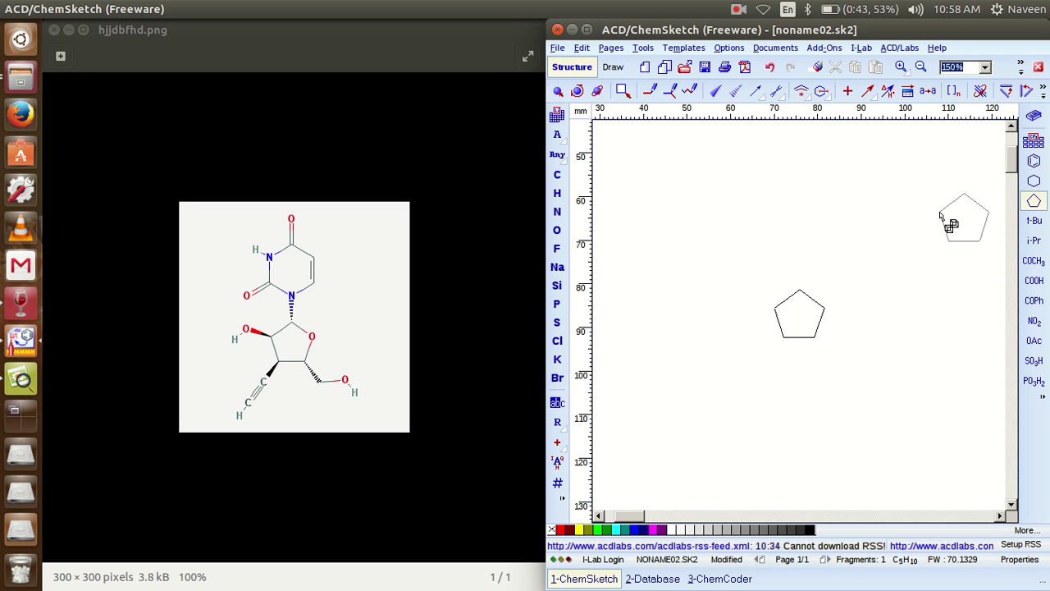
drag(1011, 161, 1010, 152)
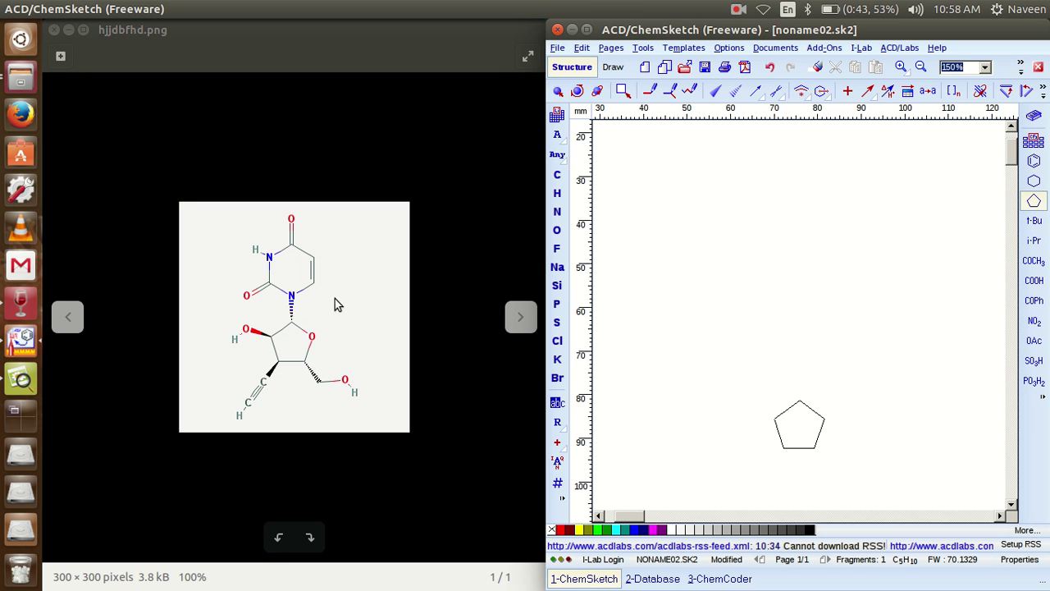
click(1033, 182)
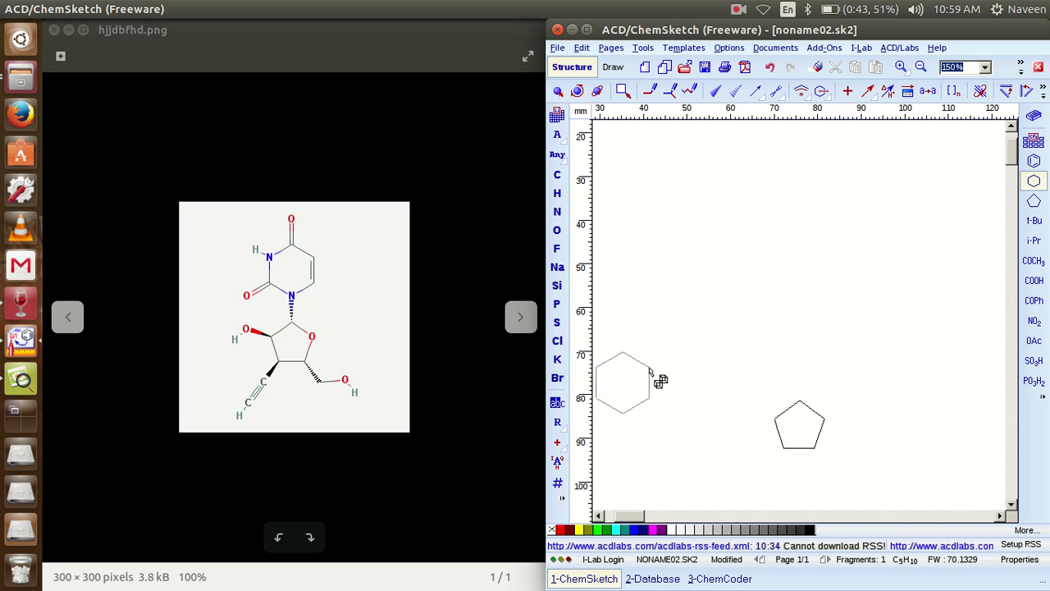
click(801, 404)
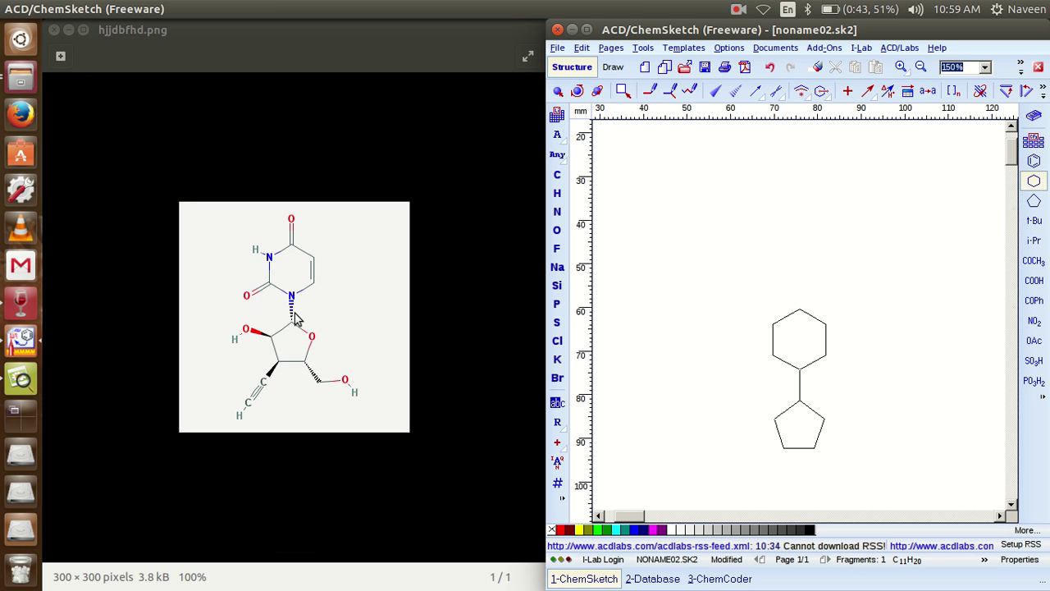
click(741, 92)
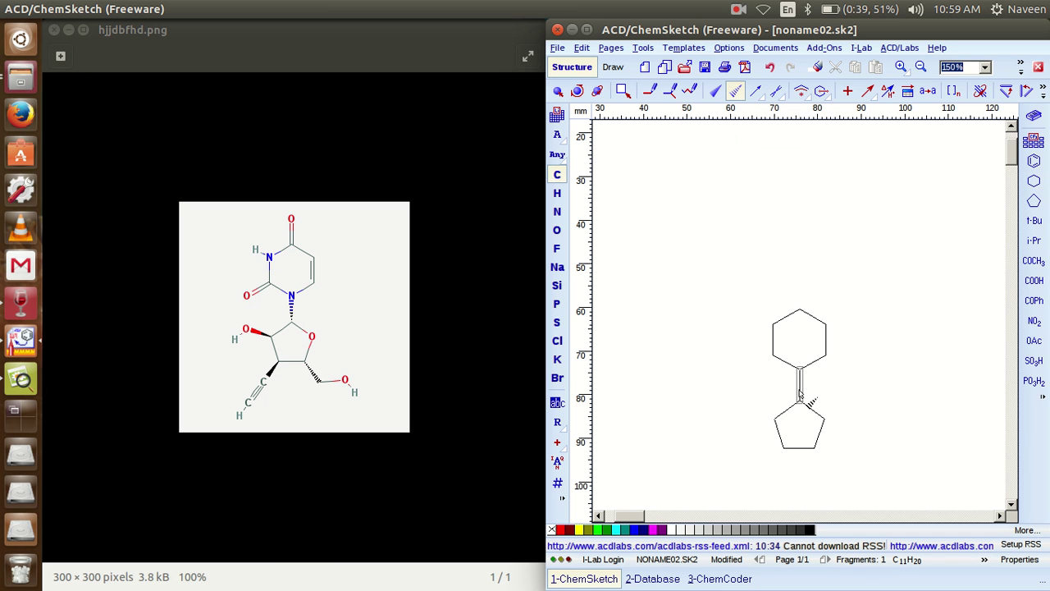
click(799, 392)
Draw a second cyclohexane beside the structure, attach a cyclopentane below it and make the connecting bond a hashed stereo bond
click(1033, 185)
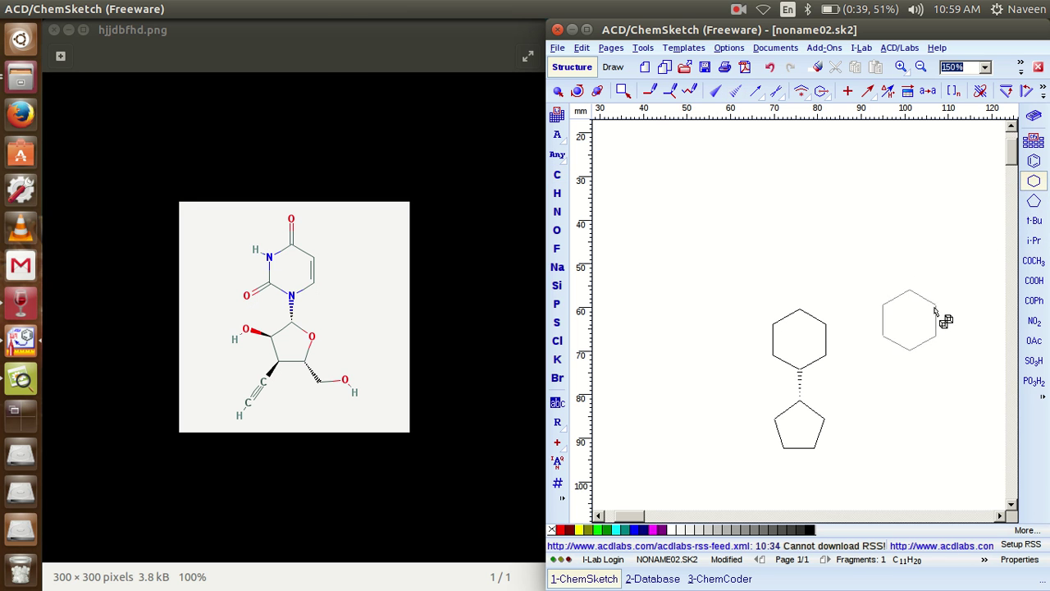
click(969, 323)
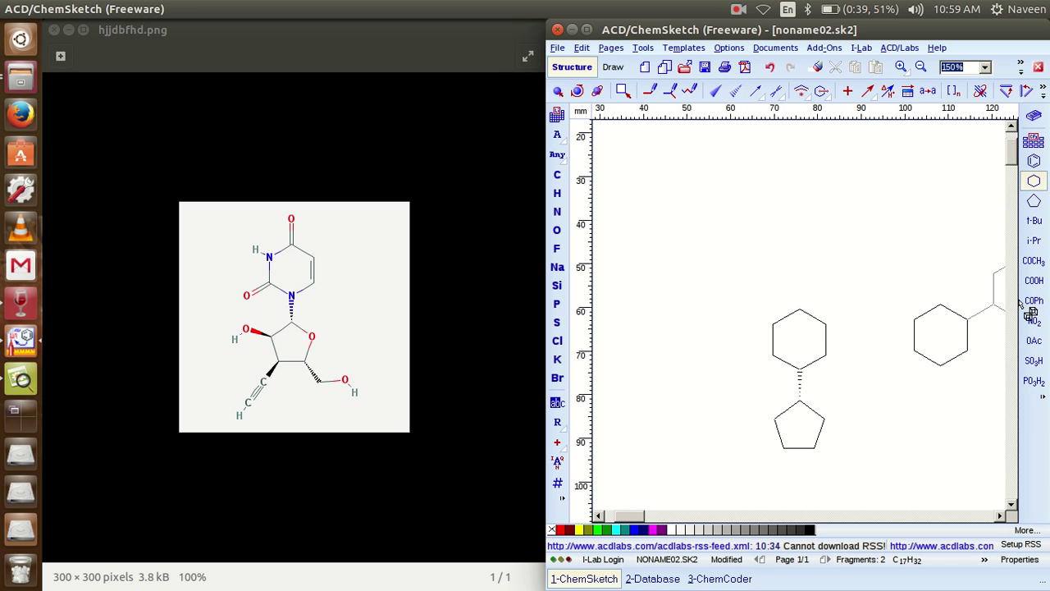
click(1034, 202)
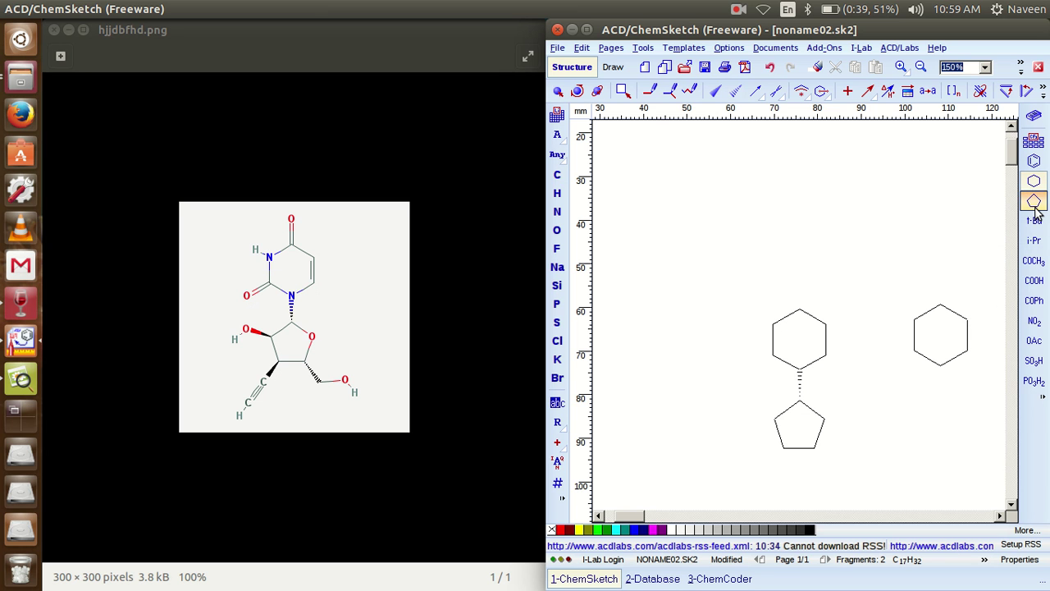
click(942, 369)
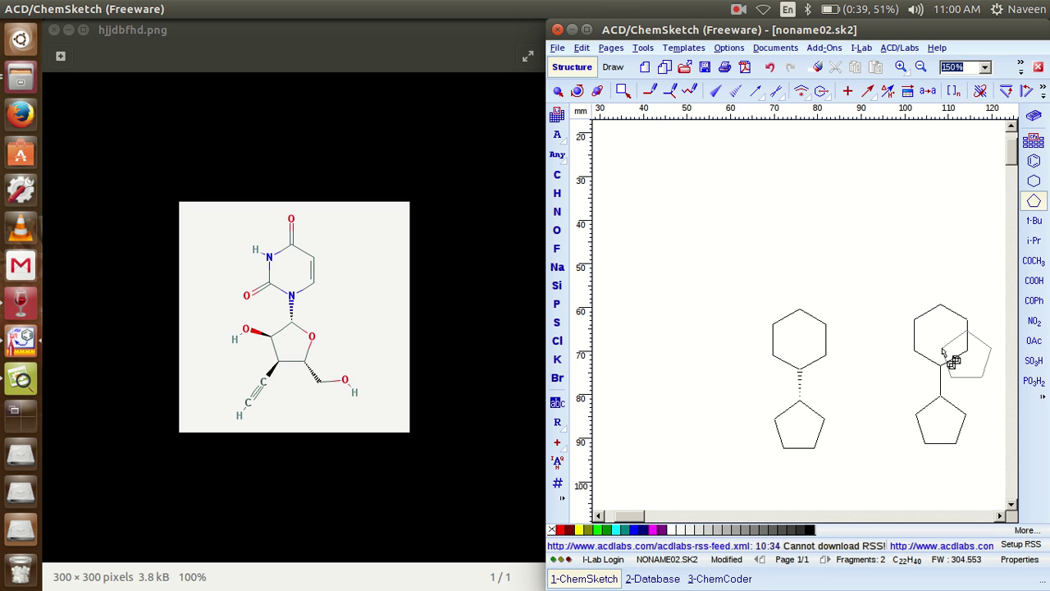
click(736, 94)
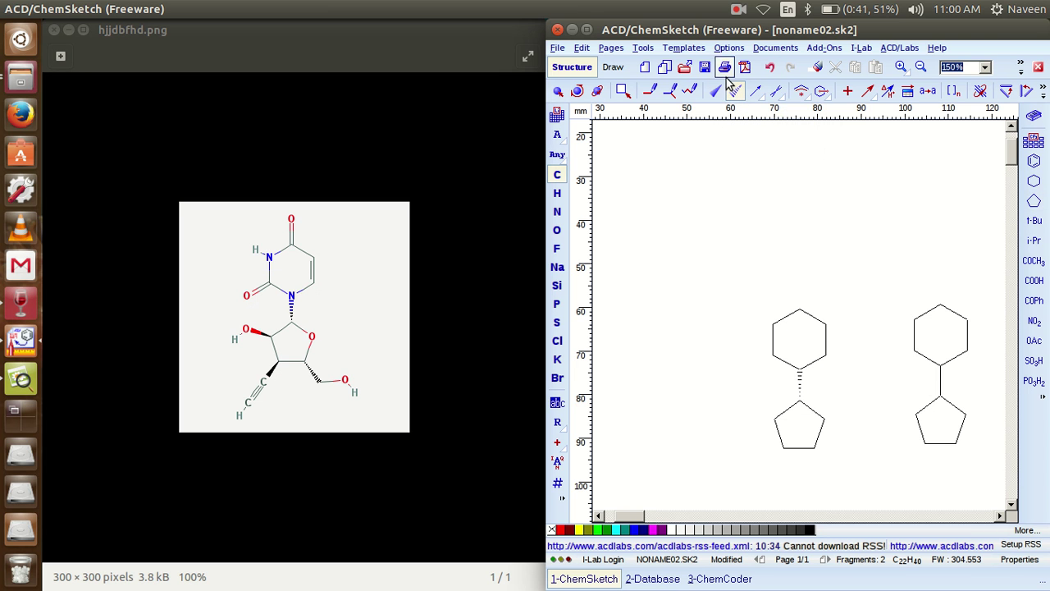
click(942, 392)
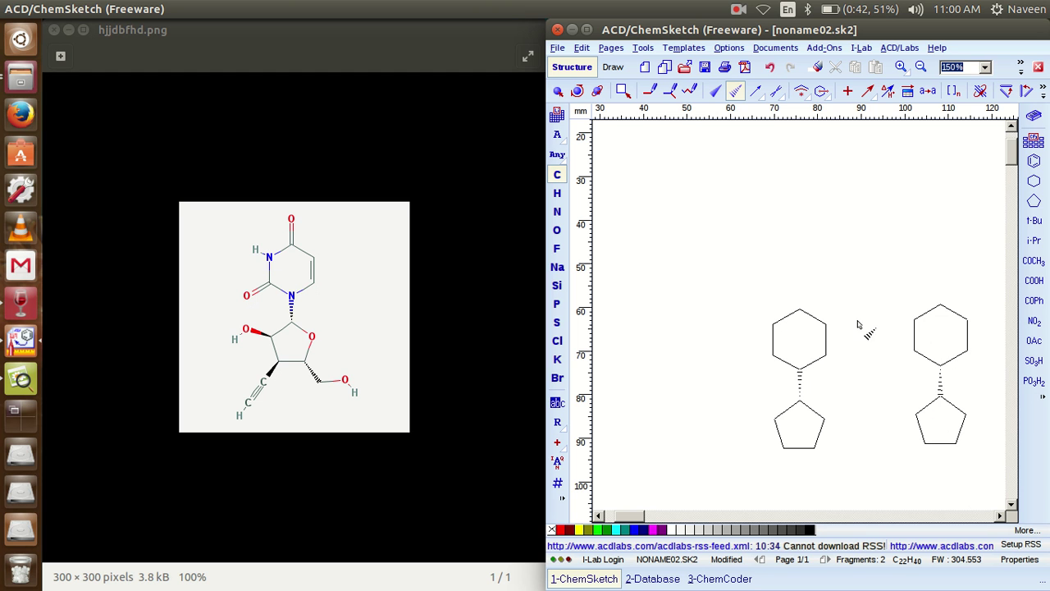
Select the second two-ring structure and delete it
click(557, 91)
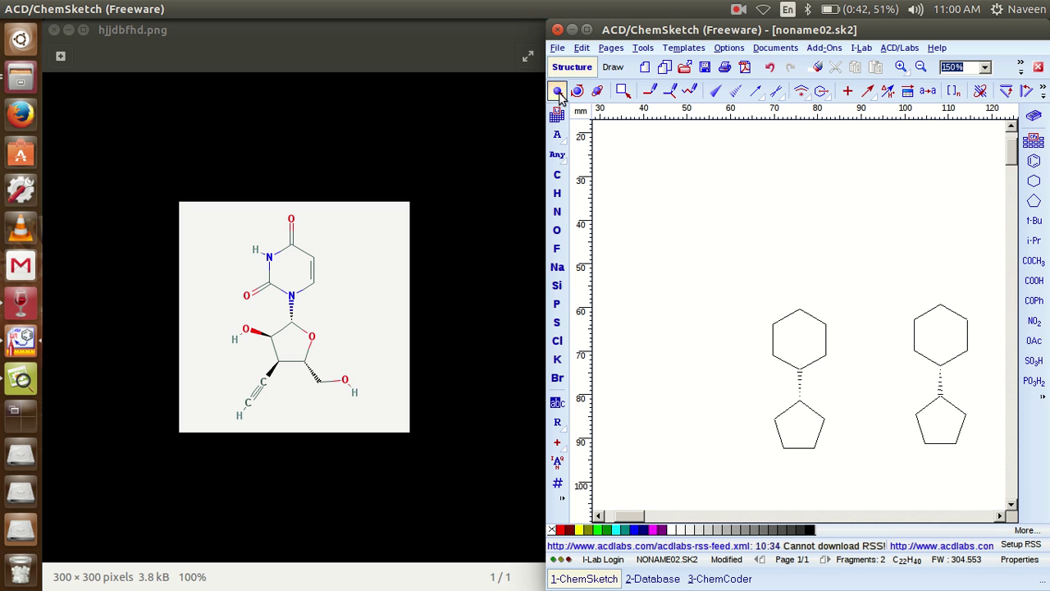
click(951, 319)
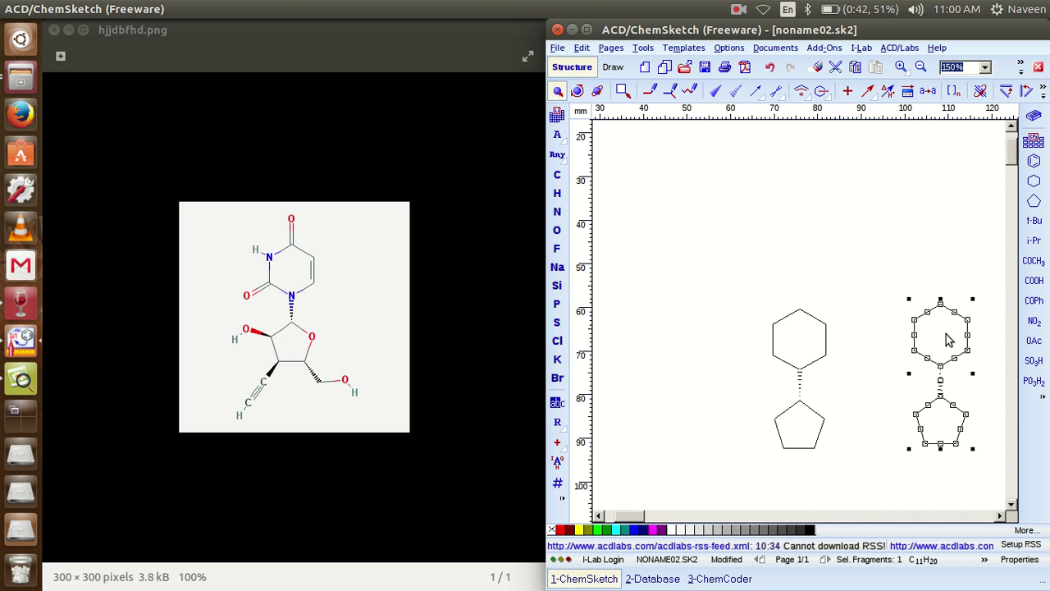
click(815, 69)
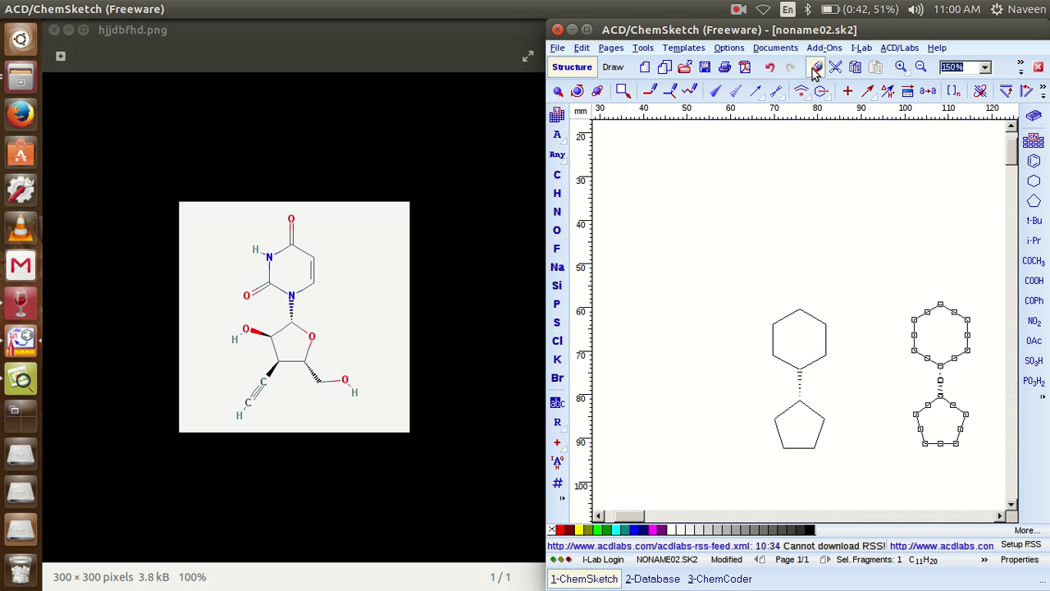
click(940, 310)
click(935, 312)
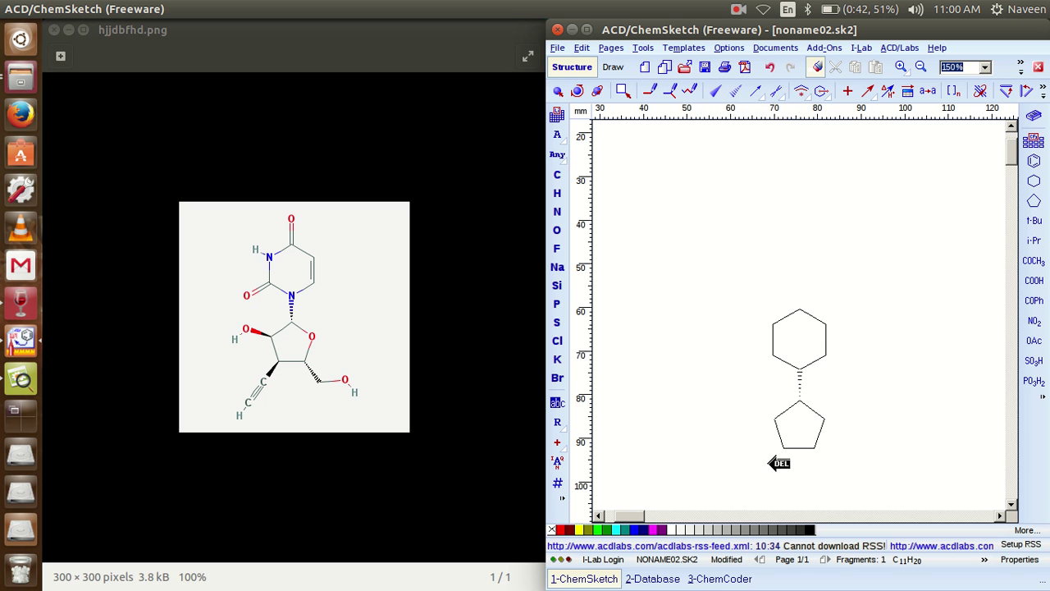
Add a hashed stereo bond at the cyclopentane's lower-right vertex and solid wedge bonds at its upper-left and lower-left vertices
click(735, 90)
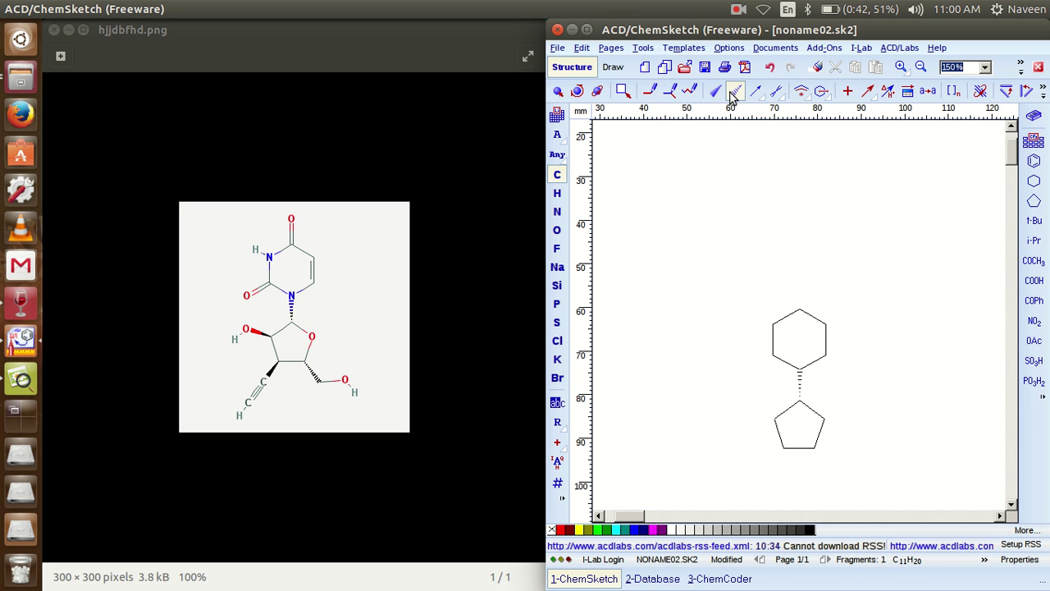
click(816, 449)
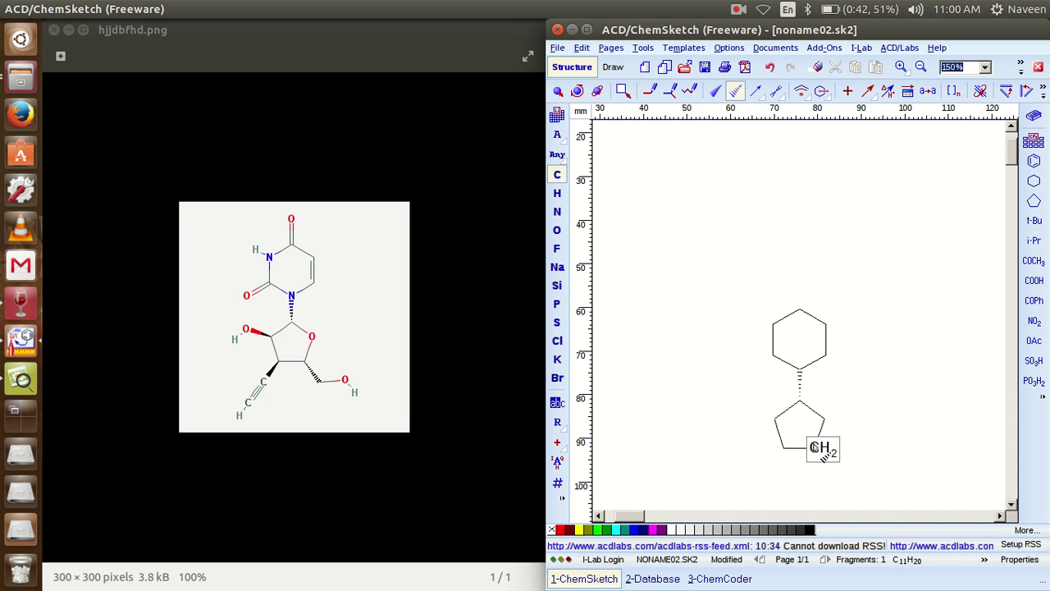
click(719, 94)
click(775, 432)
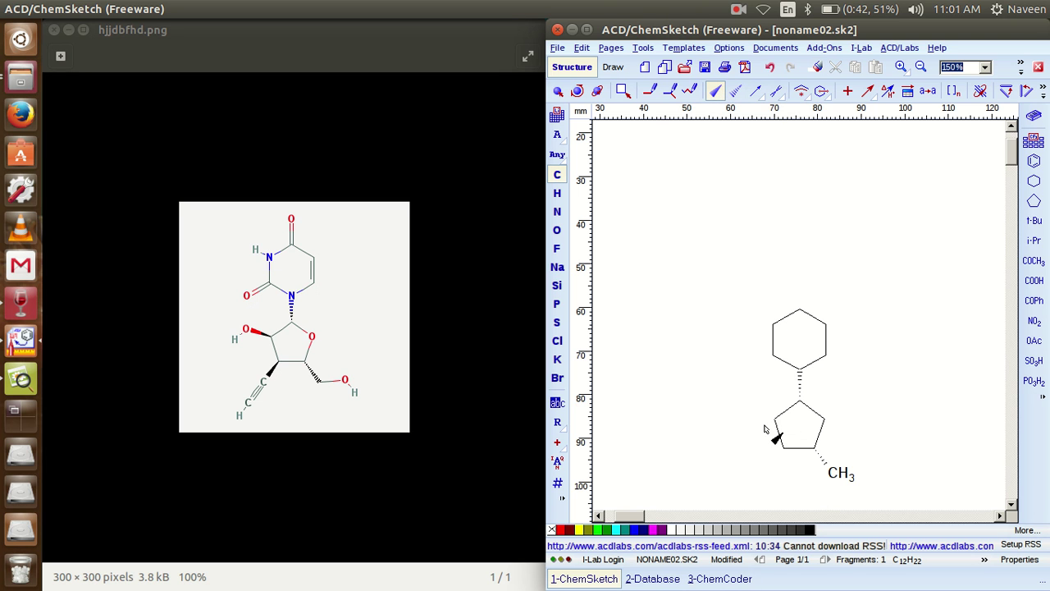
click(776, 419)
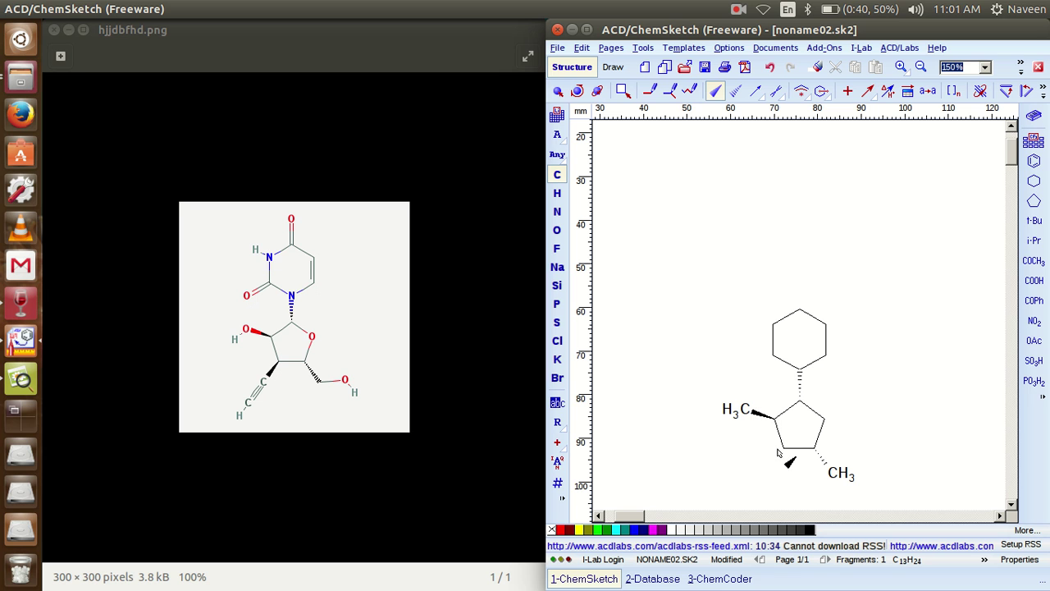
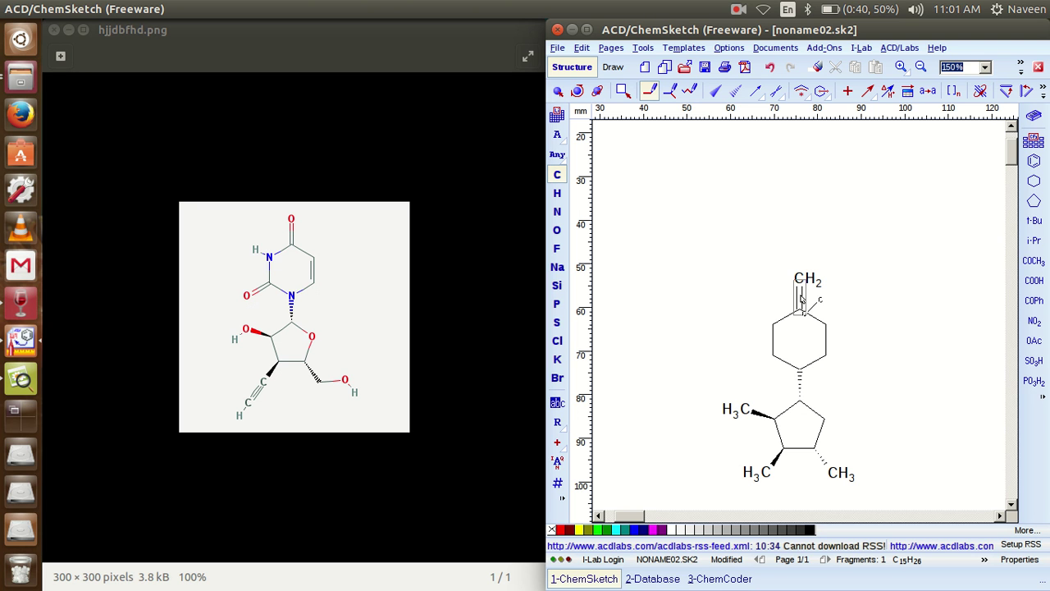
Make the six-membered ring's right bond double, then add a double-bonded carbon at its lower-left vertex and a methyl at its upper-left vertex
click(826, 336)
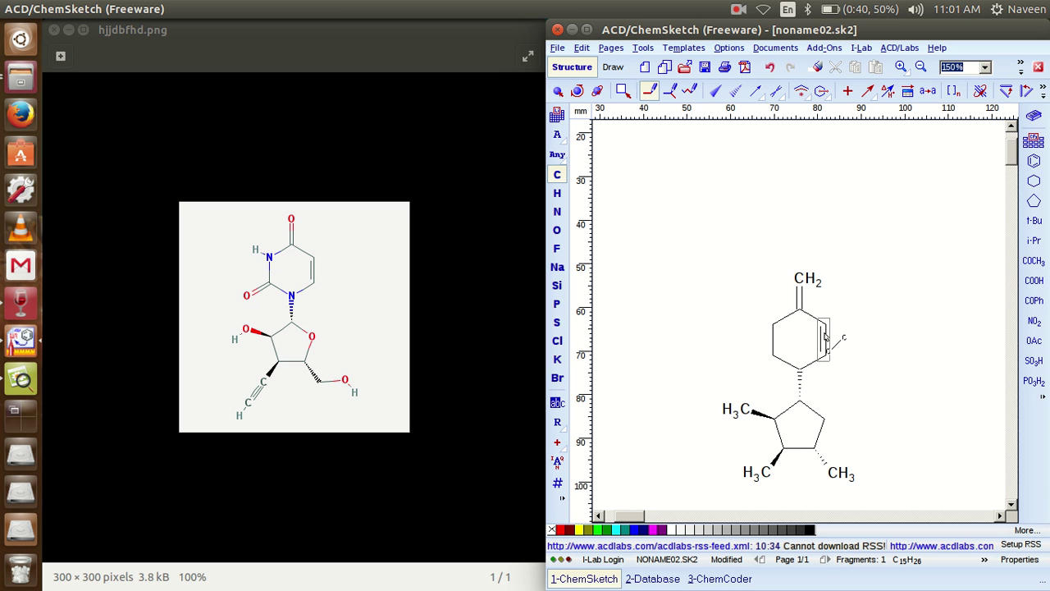
click(772, 361)
click(765, 365)
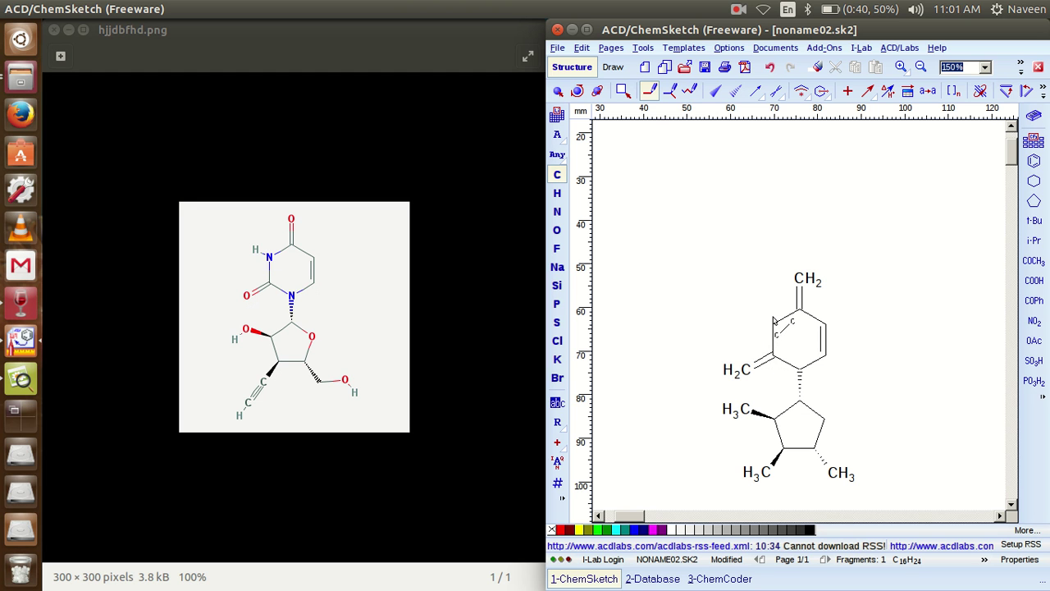
click(773, 328)
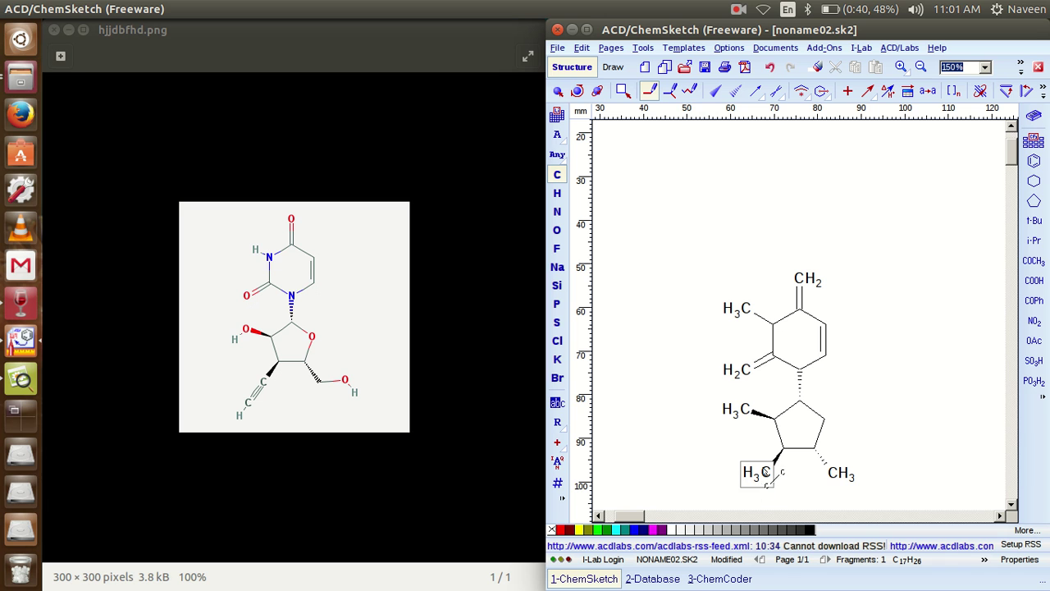
Extend the hashed methyl below the five-membered ring by one carbon toward the right, deleting the surplus downward branch
click(839, 472)
click(838, 473)
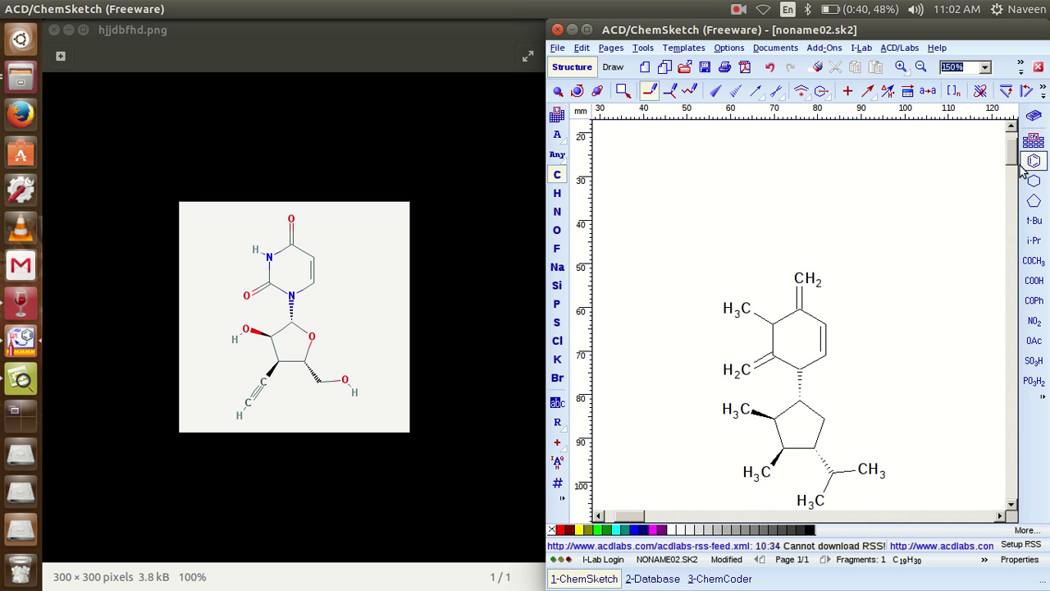
scroll(1015, 164, down, 1)
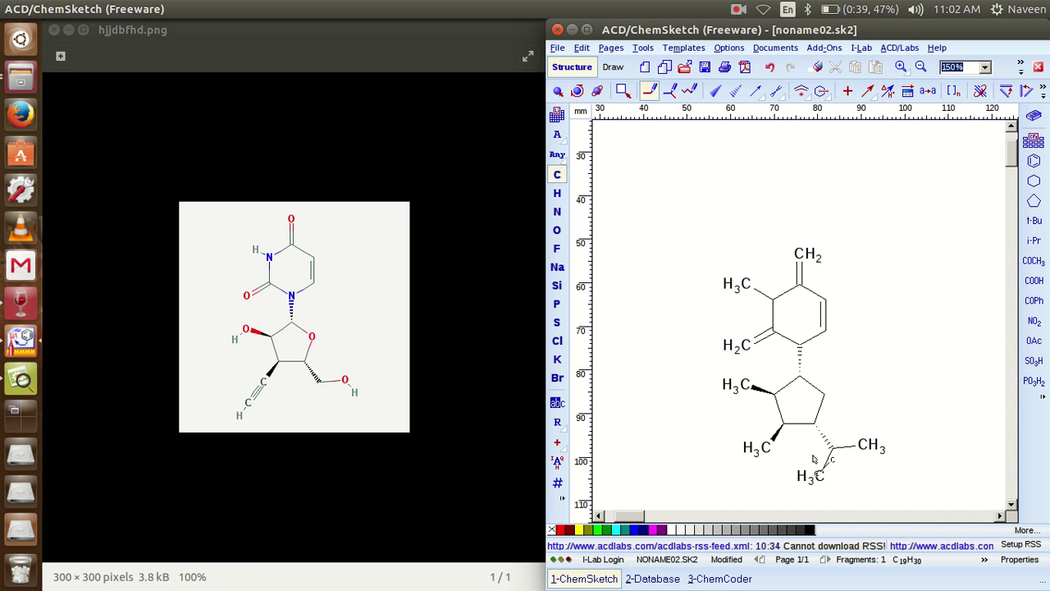
click(815, 70)
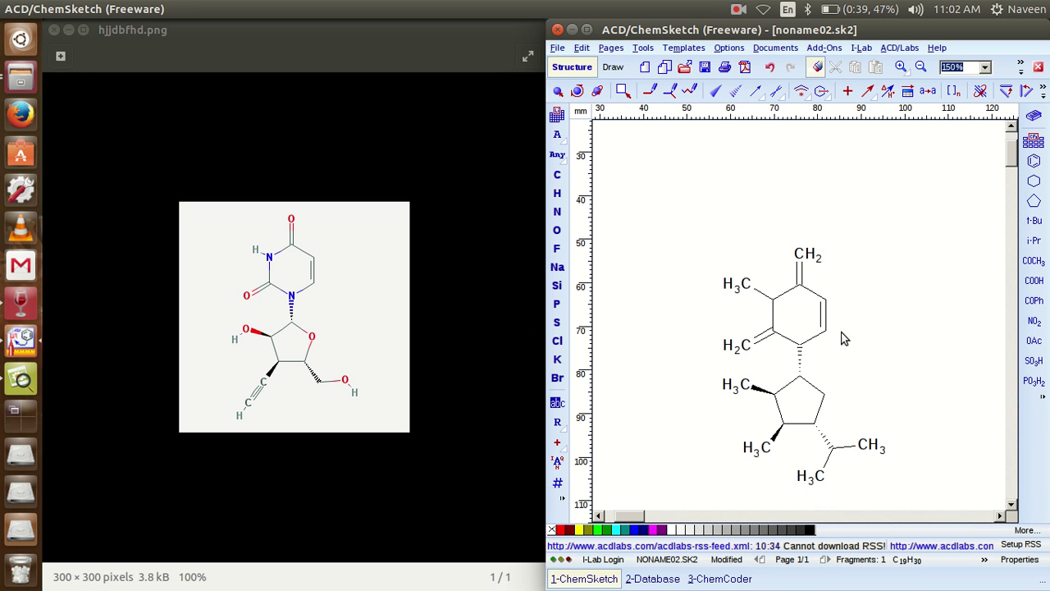
click(810, 473)
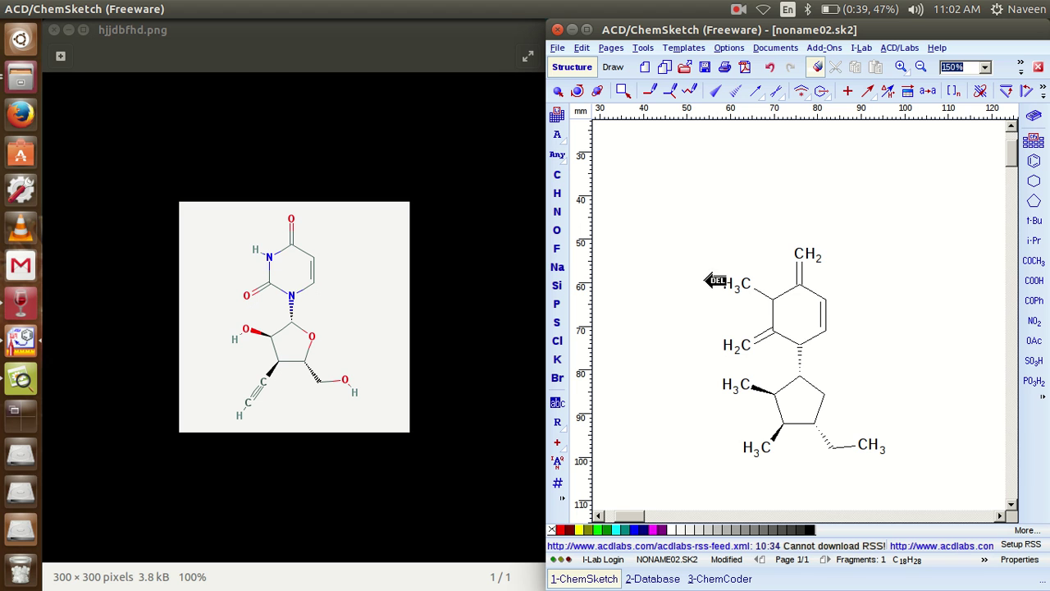
mouse_move(532, 389)
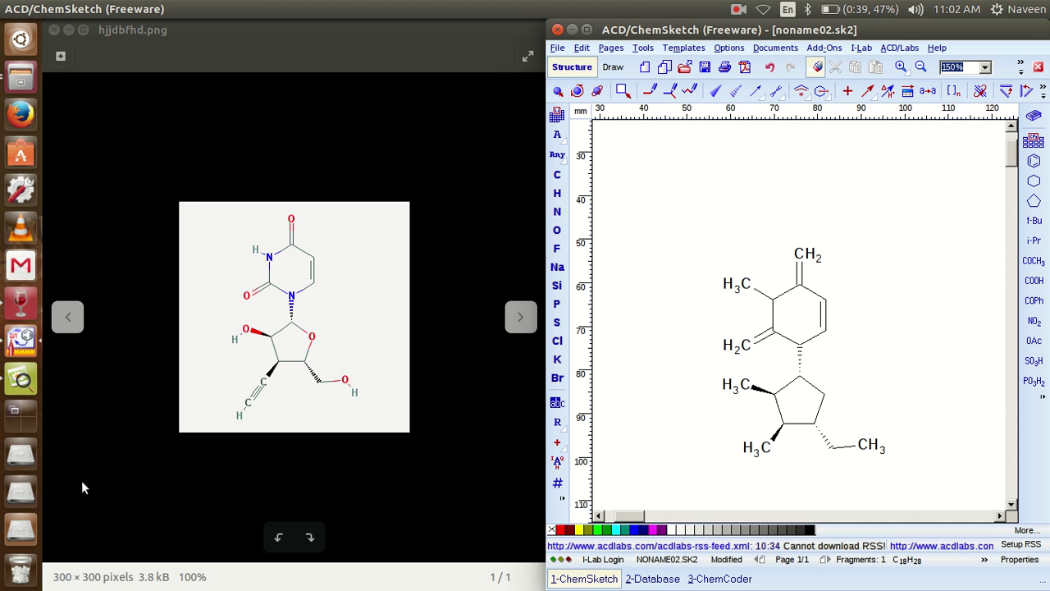
click(650, 94)
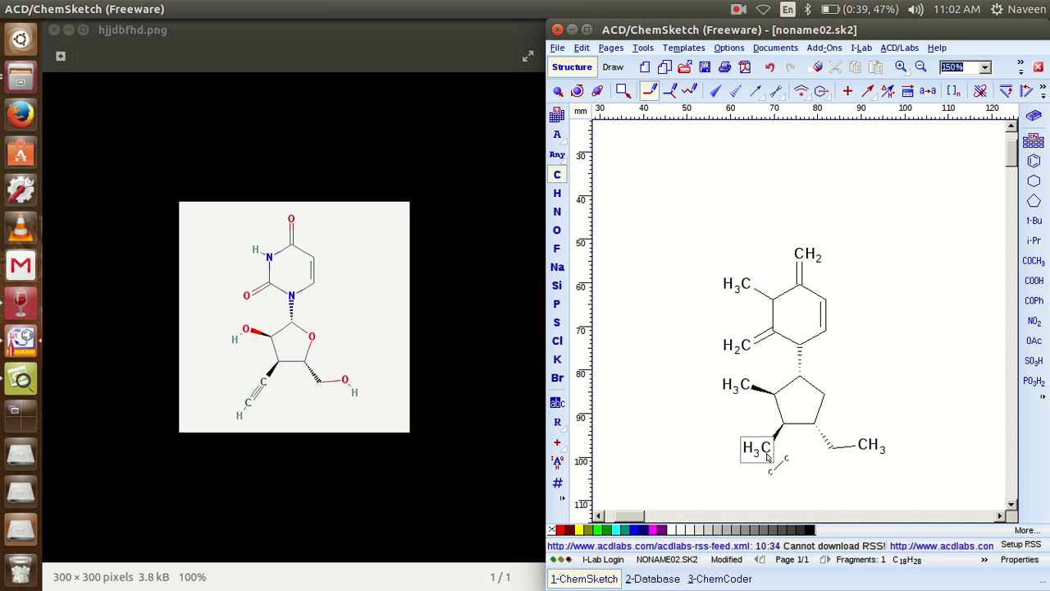
click(768, 457)
drag(768, 452, 790, 478)
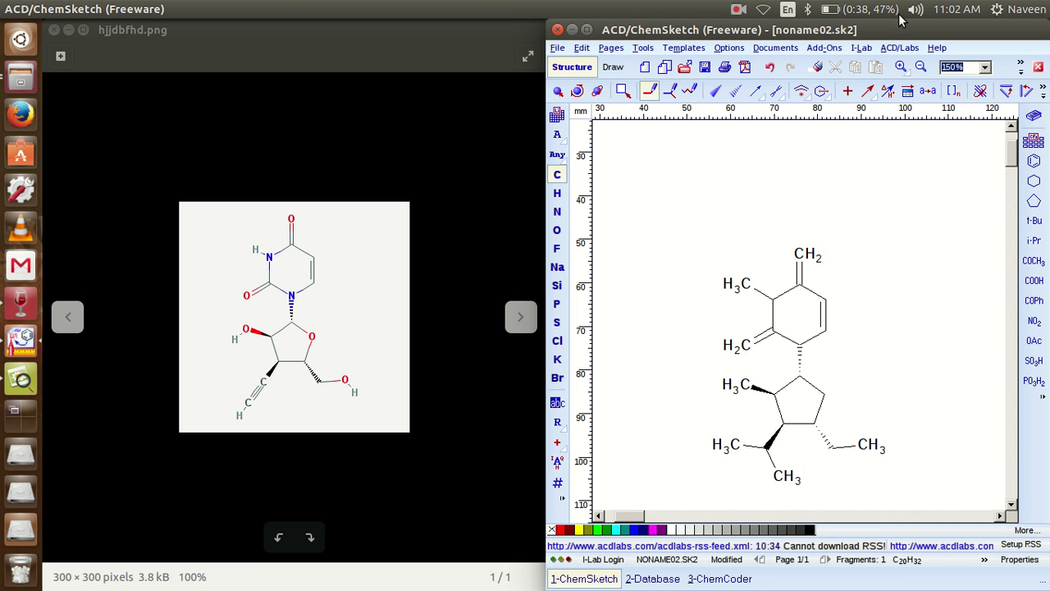
click(819, 69)
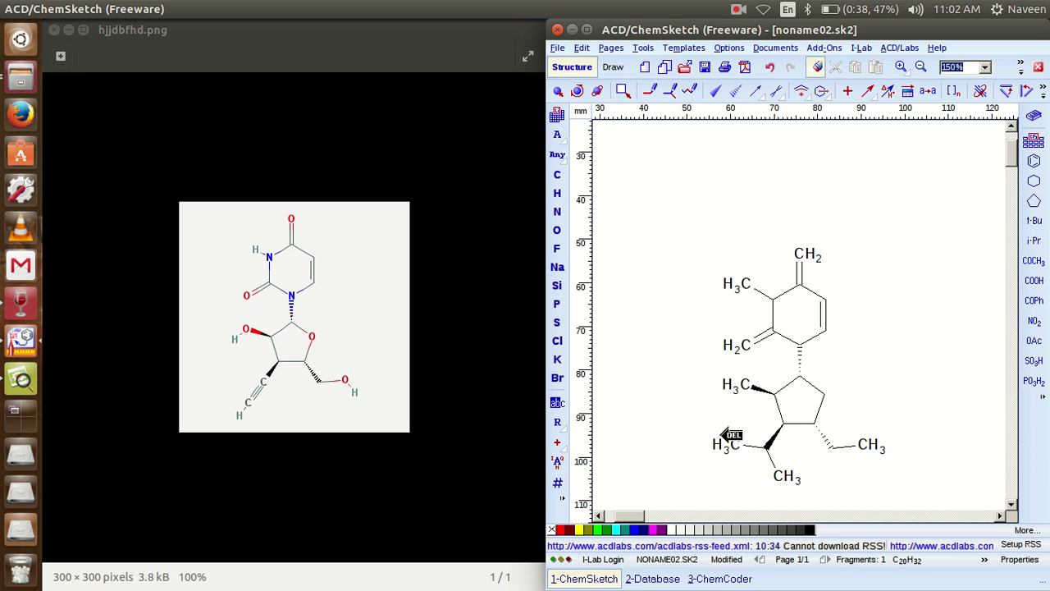
click(730, 444)
click(796, 474)
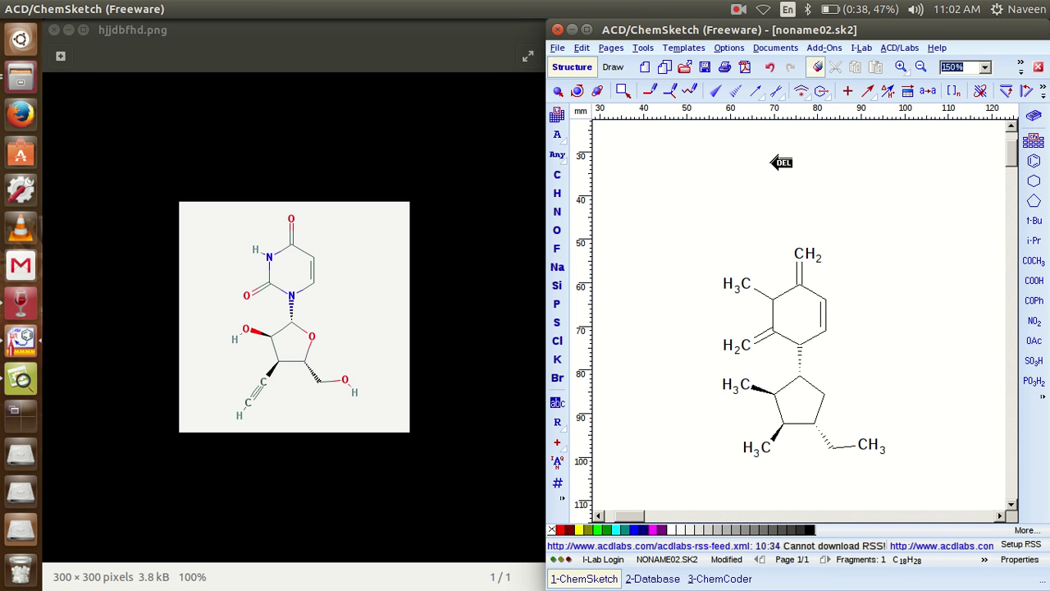
Draw a carbon diagonally down-left from the lower-left wedge methyl and turn the new bond into a triple bond
click(648, 93)
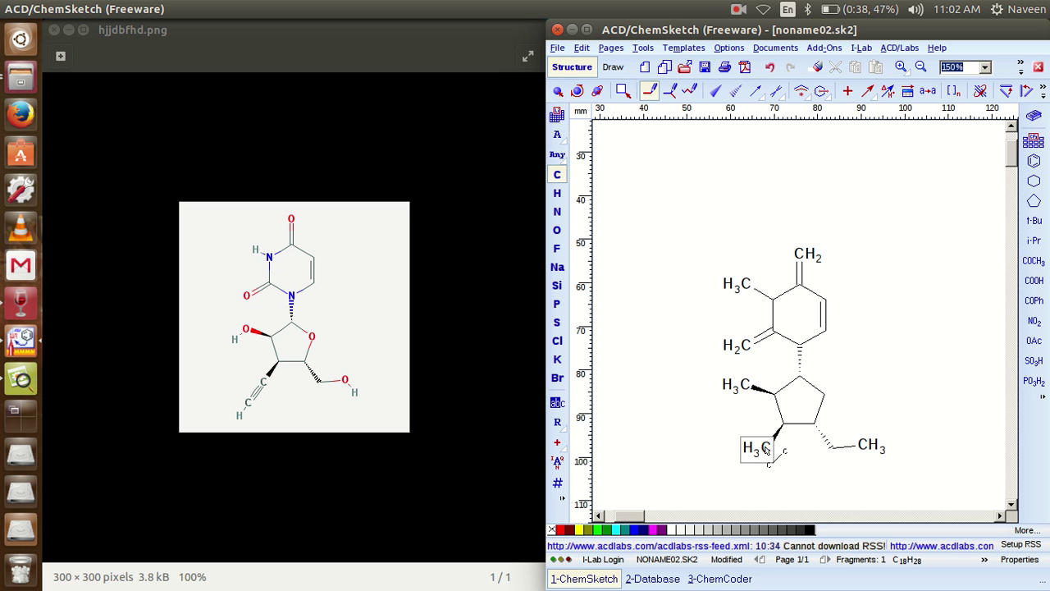
drag(766, 451, 739, 479)
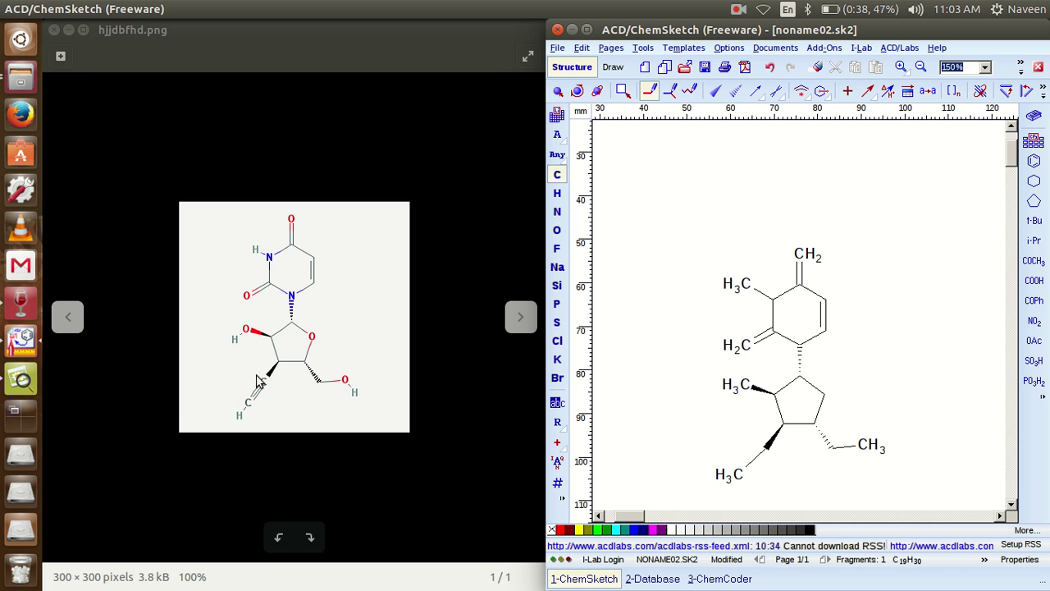
click(750, 464)
click(749, 465)
click(749, 465)
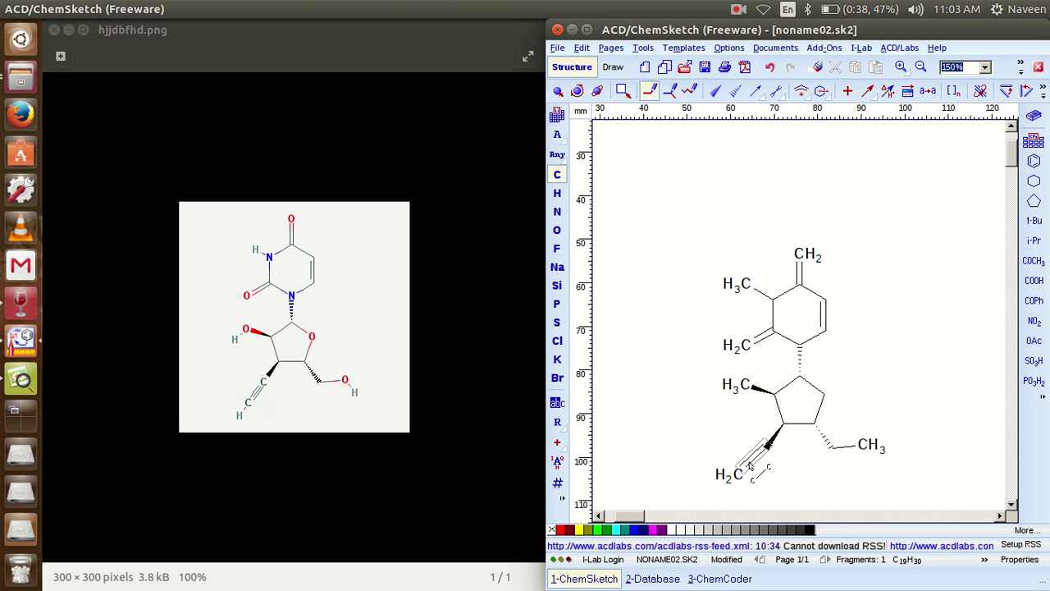
click(749, 464)
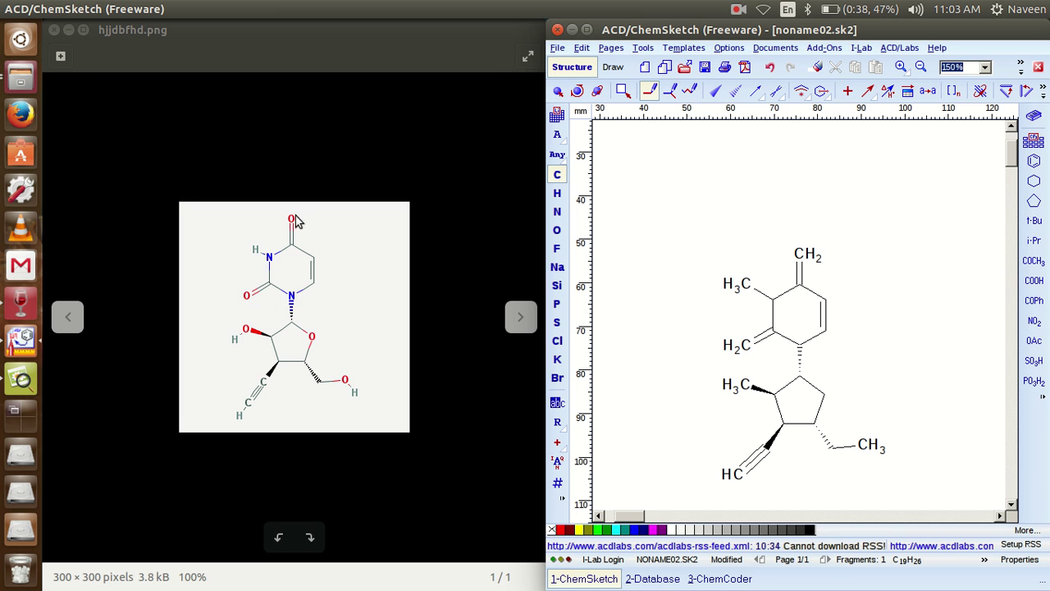
Substitute oxygen for both double-bonded CH2 groups, the upper-left wedge methyl, the five-membered ring's right vertex and the lower-right chain's terminal carbon
click(555, 233)
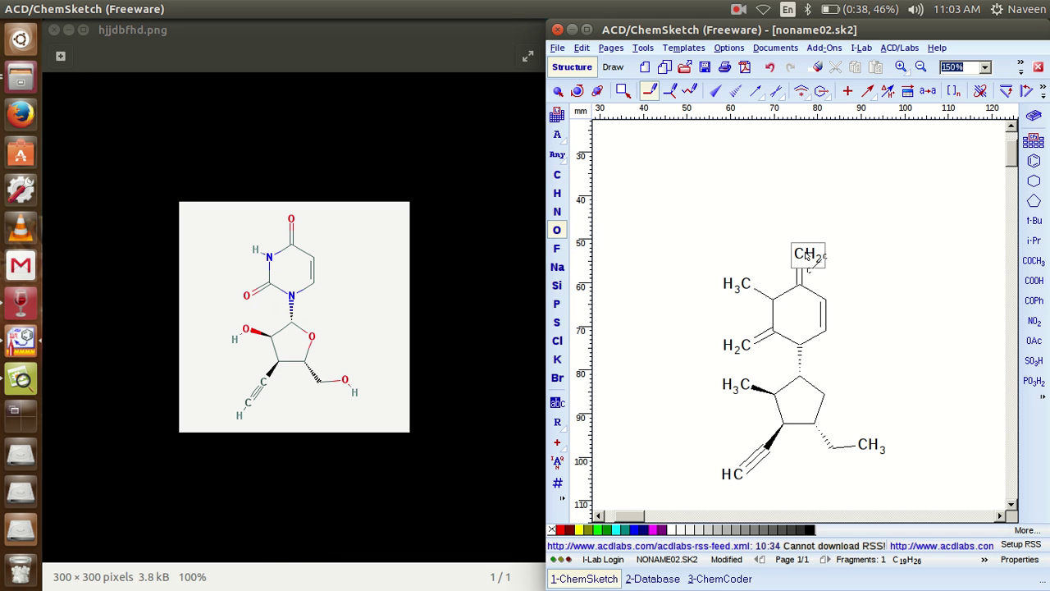
click(806, 256)
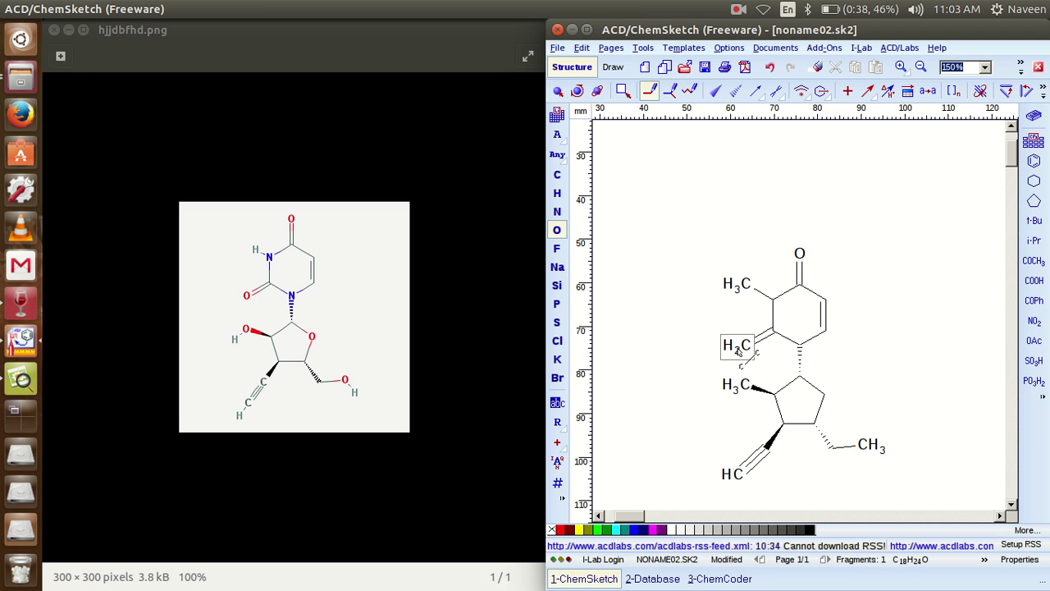
click(738, 349)
click(738, 386)
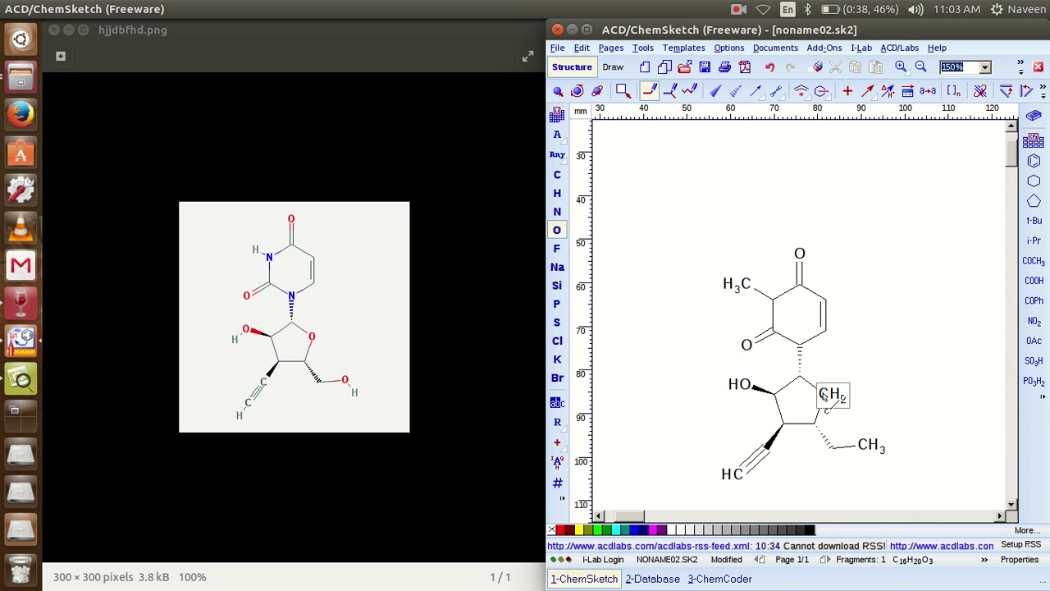
click(824, 396)
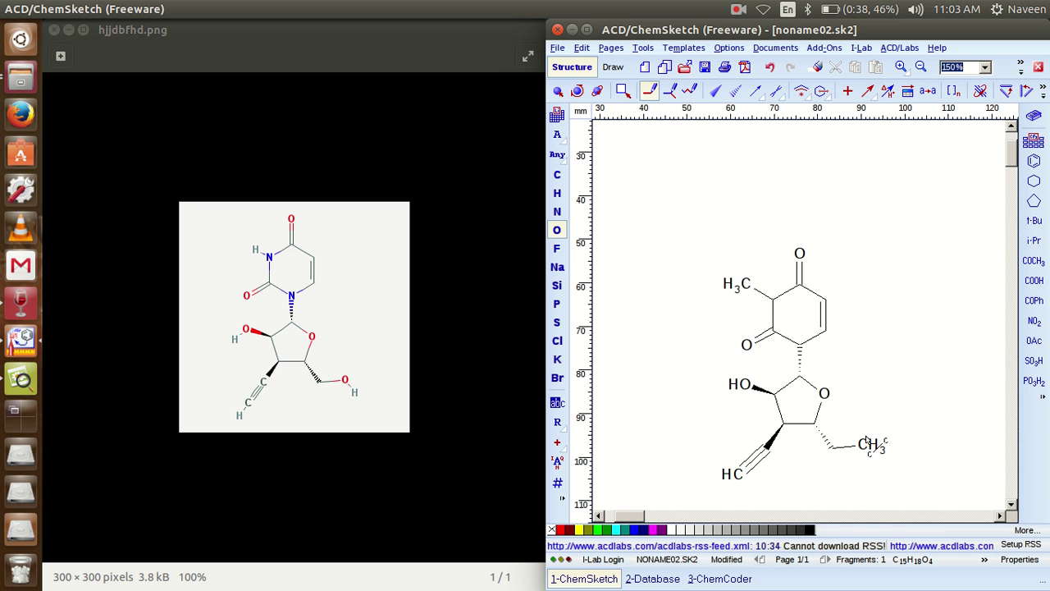
click(872, 453)
Substitute nitrogen for the six-membered ring's bottom and upper-left vertices, and replace the methyl on the upper-left nitrogen with hydrogen
click(557, 211)
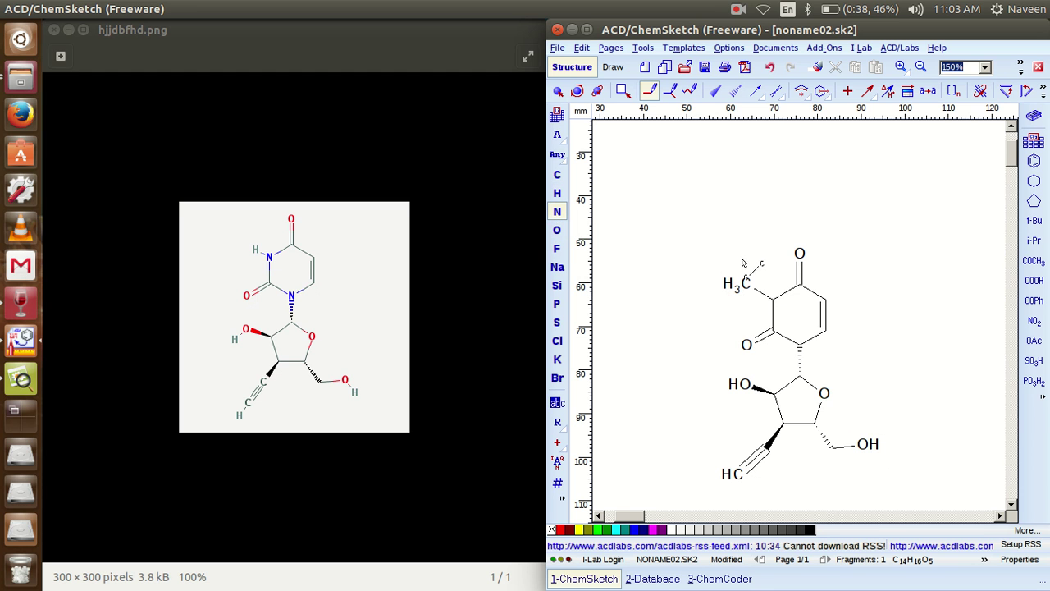
click(800, 347)
click(772, 300)
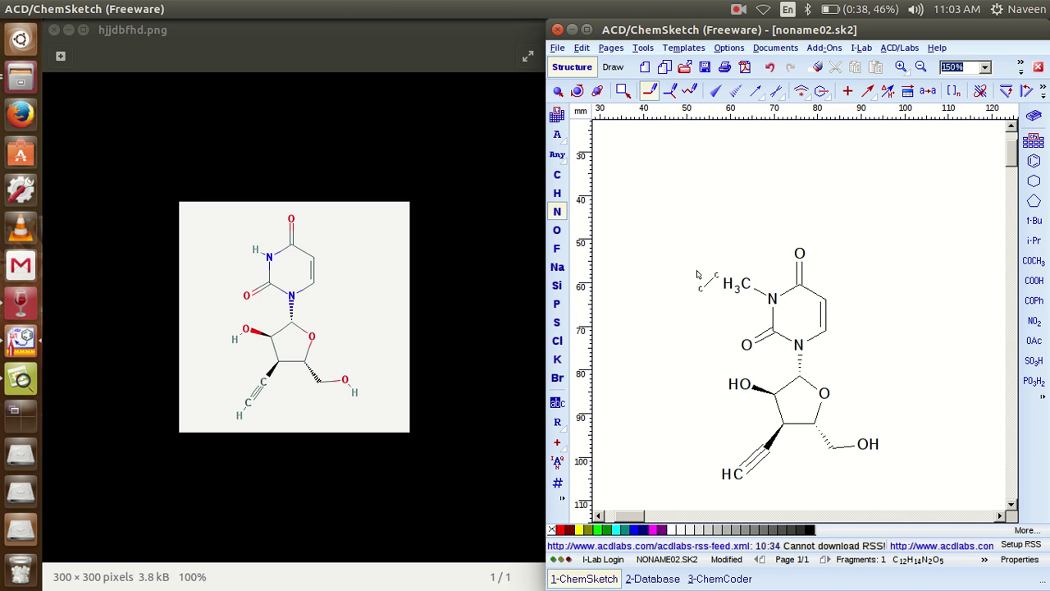
click(558, 193)
click(736, 285)
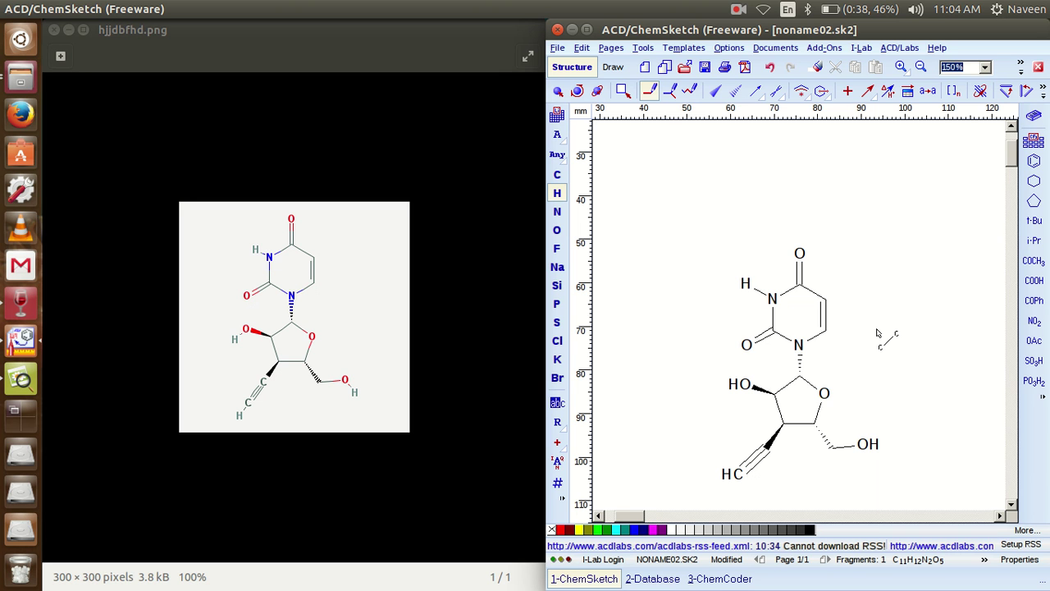
Start saving the document under a new name and choose the Desktop folder as the destination
click(558, 48)
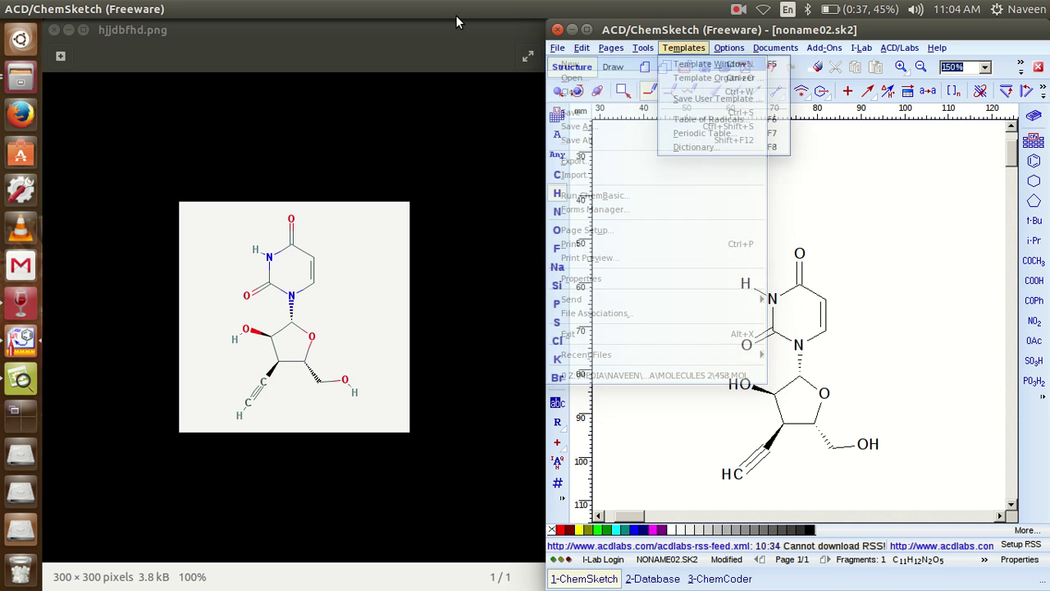
click(572, 134)
drag(832, 205, 801, 177)
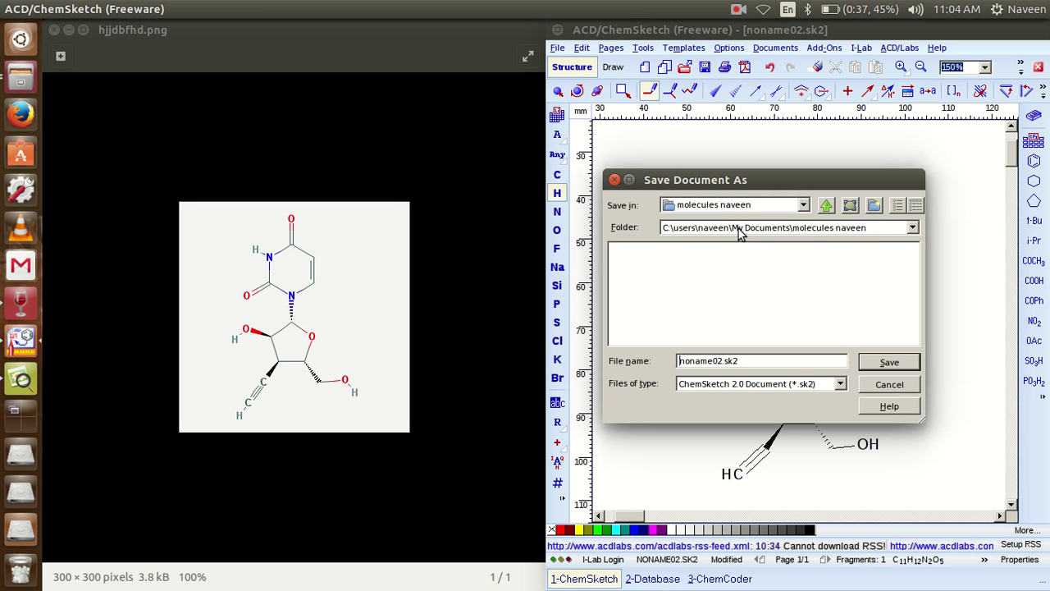
click(913, 228)
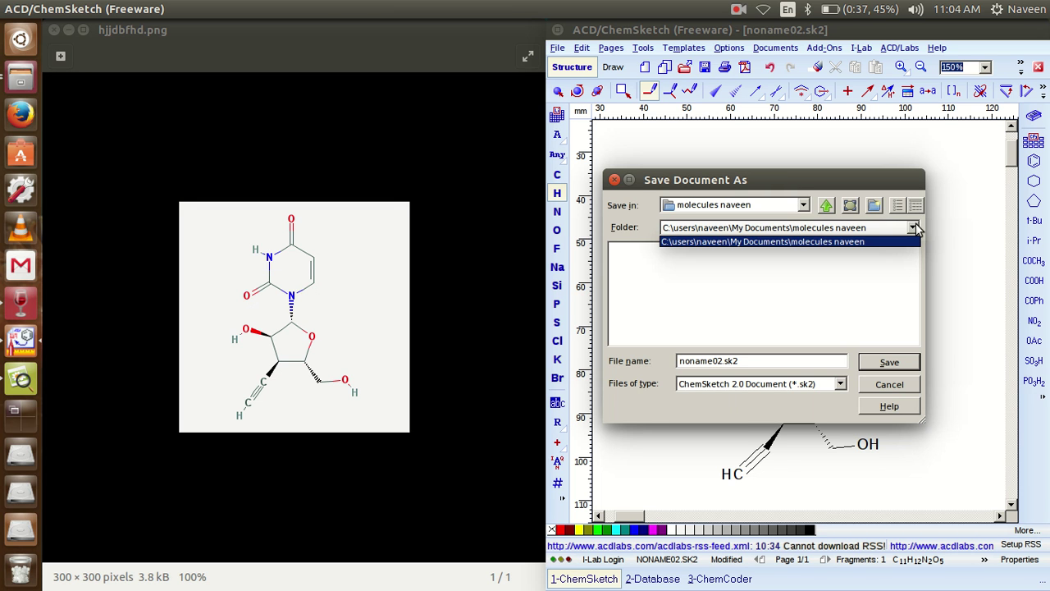
click(914, 228)
click(886, 228)
click(884, 230)
click(912, 228)
click(886, 228)
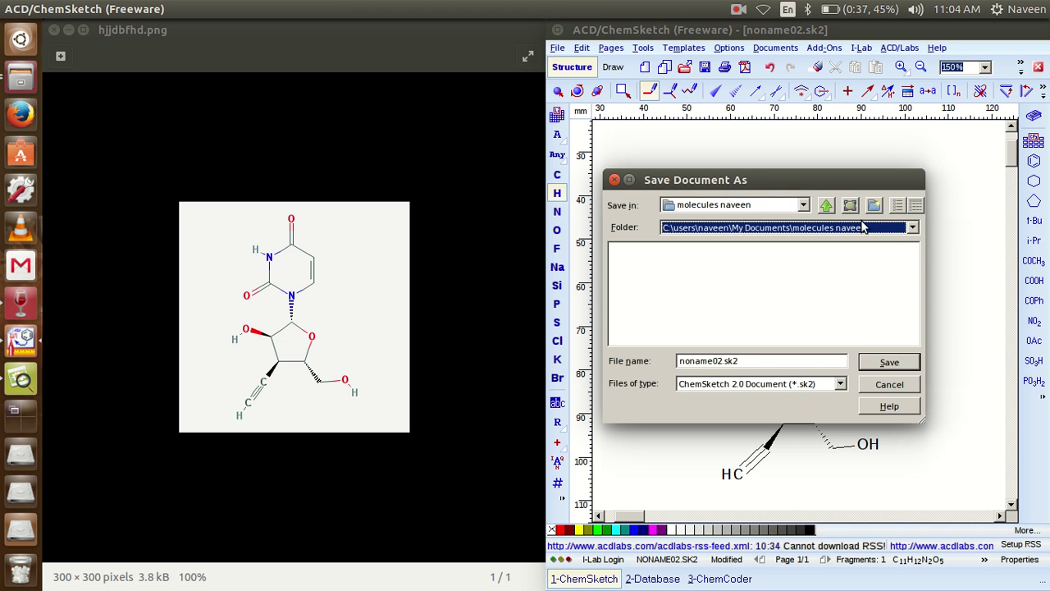
click(827, 206)
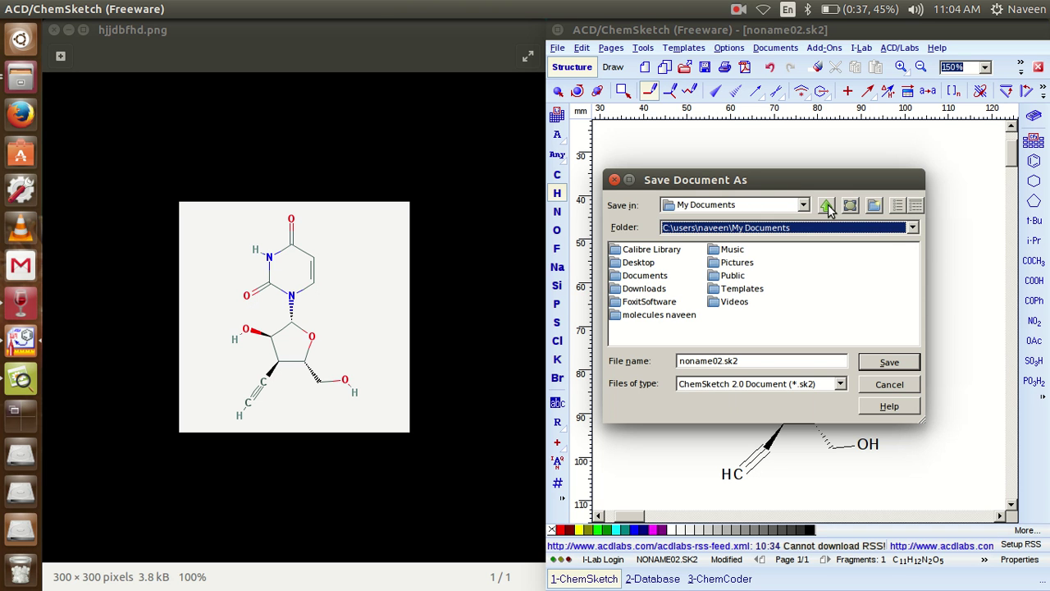
double_click(636, 263)
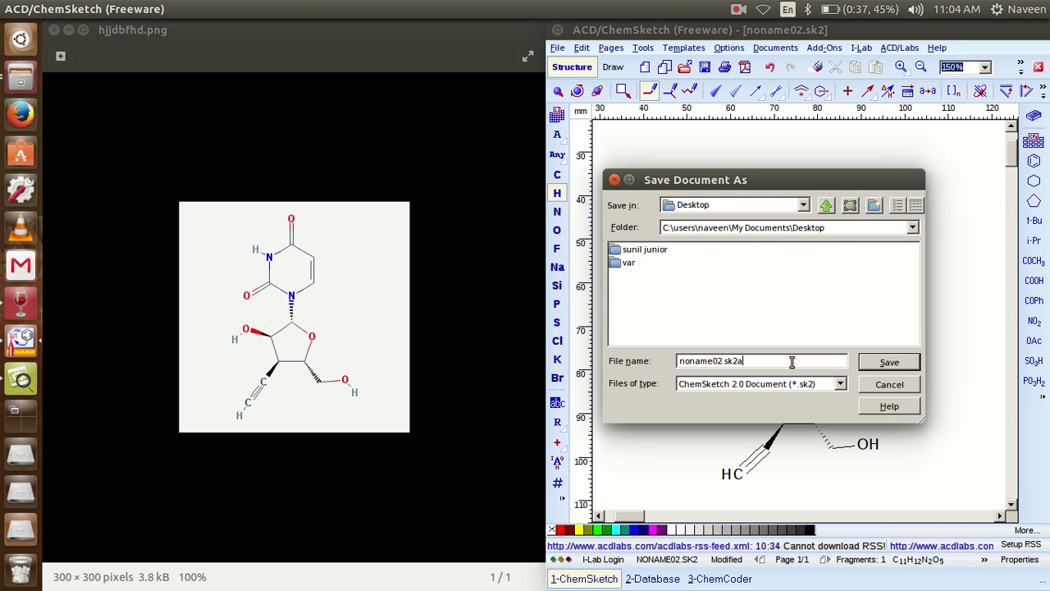
Replace the default file name with "chemskectch molecules"
key(BackSpace)
key(BackSpace)
key(BackSpace)
key(BackSpace)
key(BackSpace)
key(BackSpace)
key(BackSpace)
key(BackSpace)
key(BackSpace)
key(BackSpace)
key(BackSpace)
key(BackSpace)
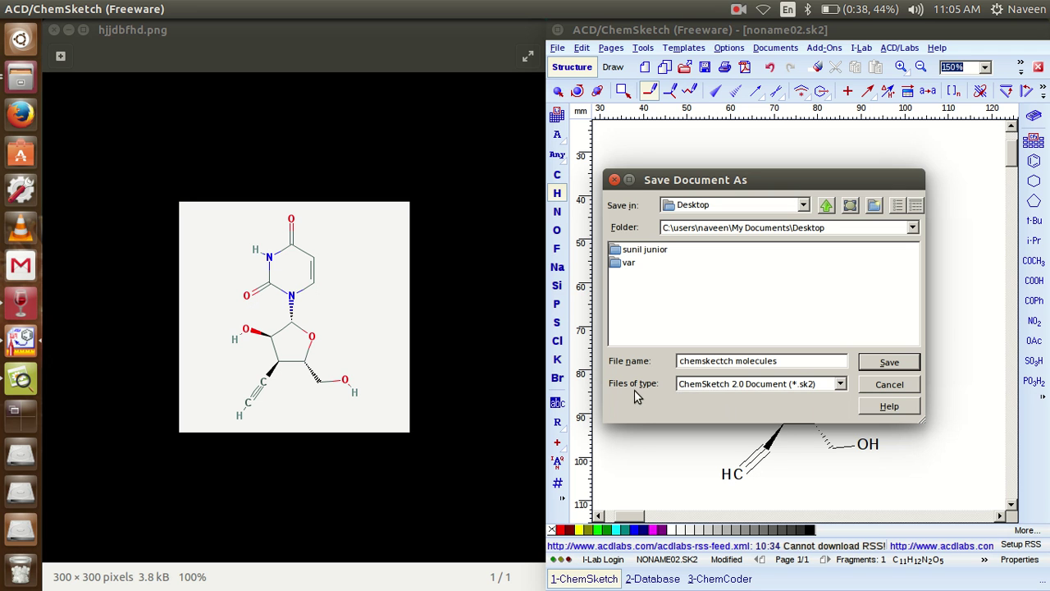
Set the file type to MDL Molfiles [V2000] (*.mol) and save the file
click(841, 386)
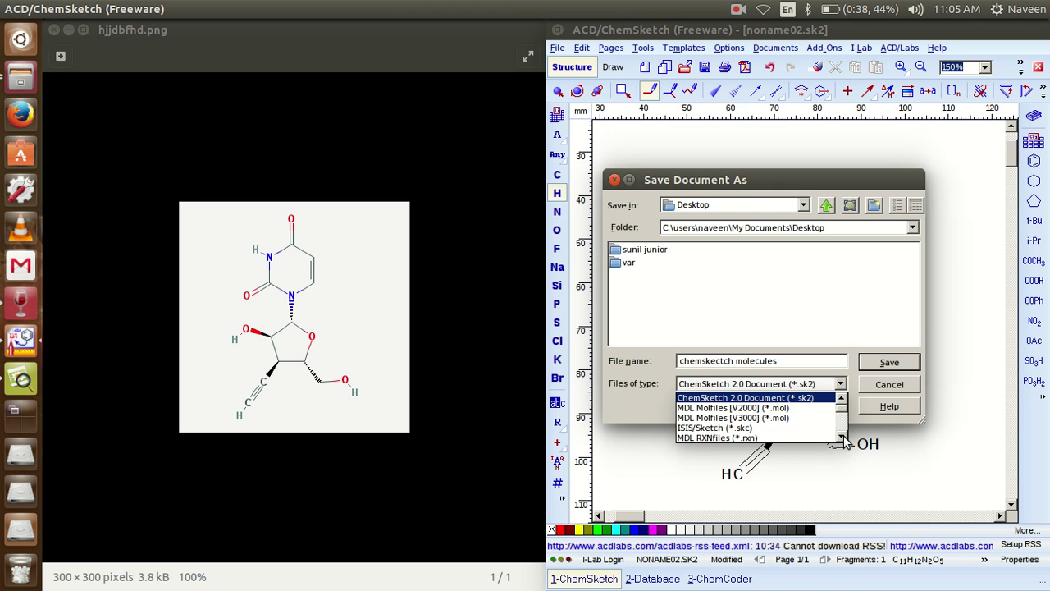
click(741, 408)
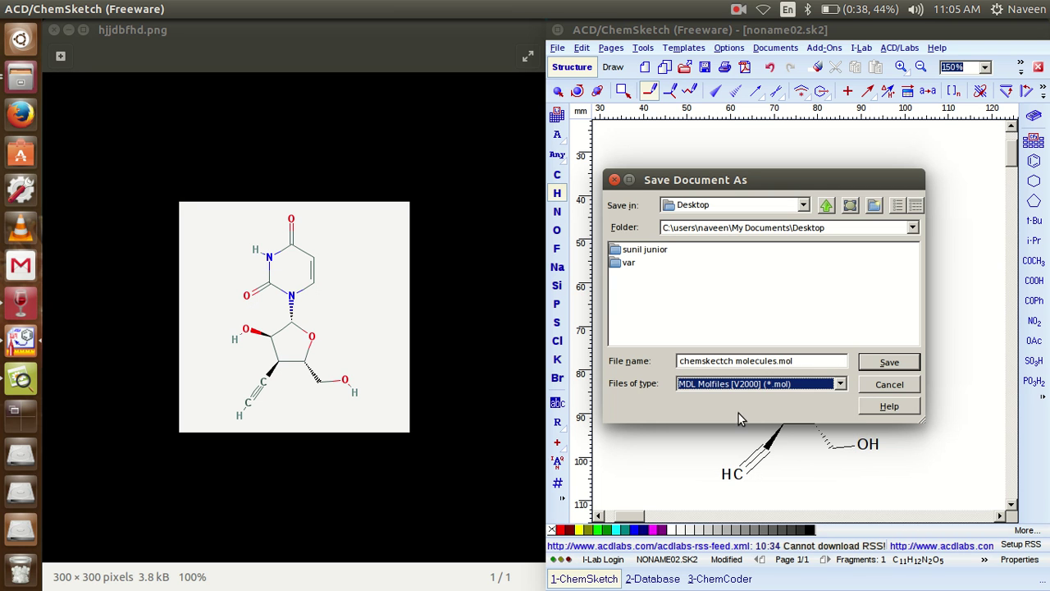
click(886, 368)
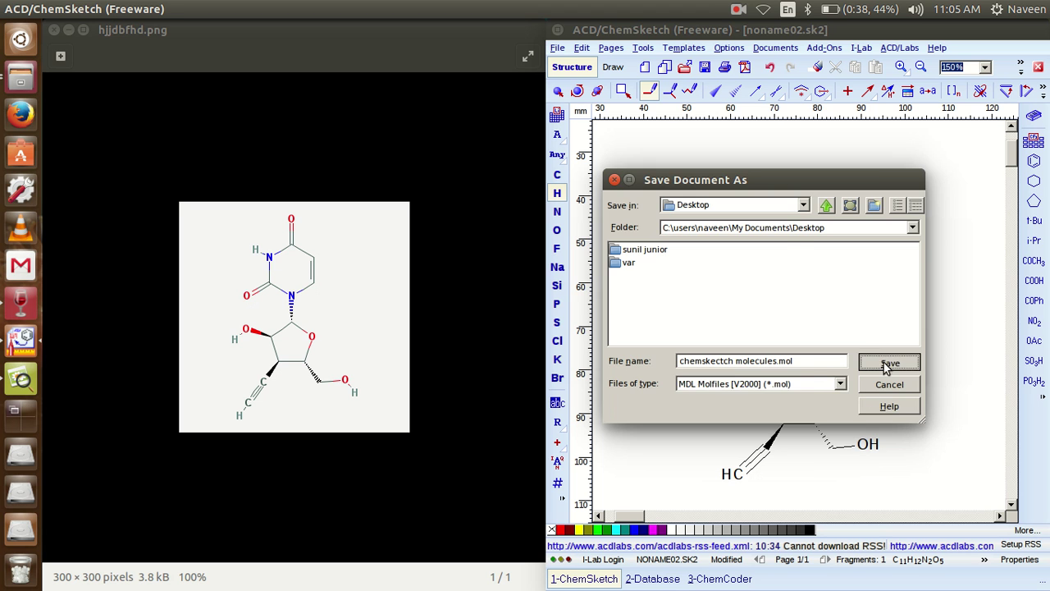